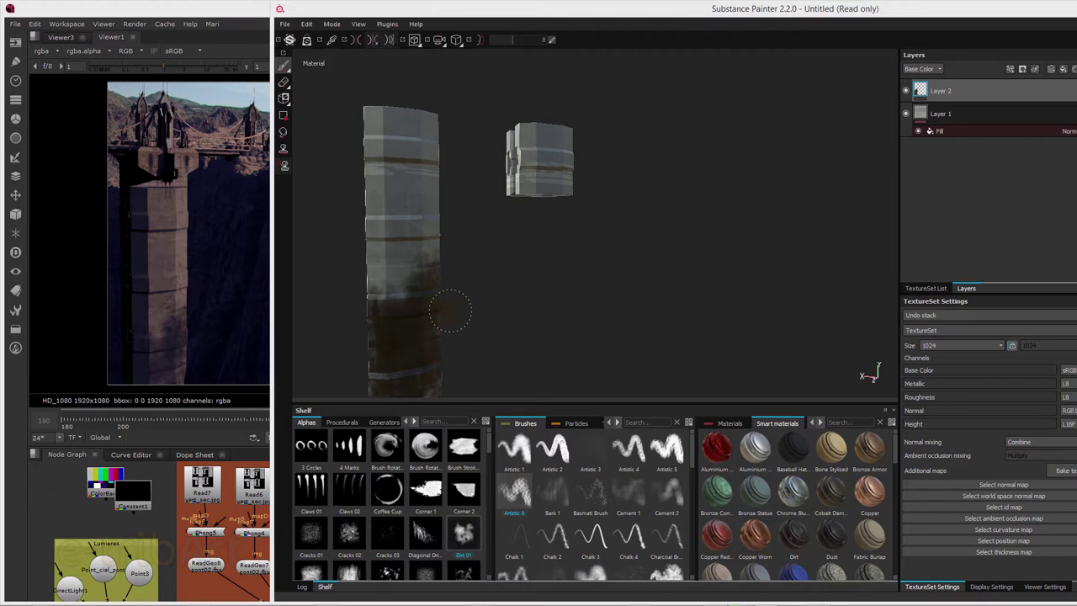
- Move Substance Painter aside and bring the ville_decor_vray_nuke04_N10 comp in NukeX forward
mouse_move(441, 15)
mouse_down()
mouse_move(545, 34)
mouse_move(595, 15)
mouse_up()
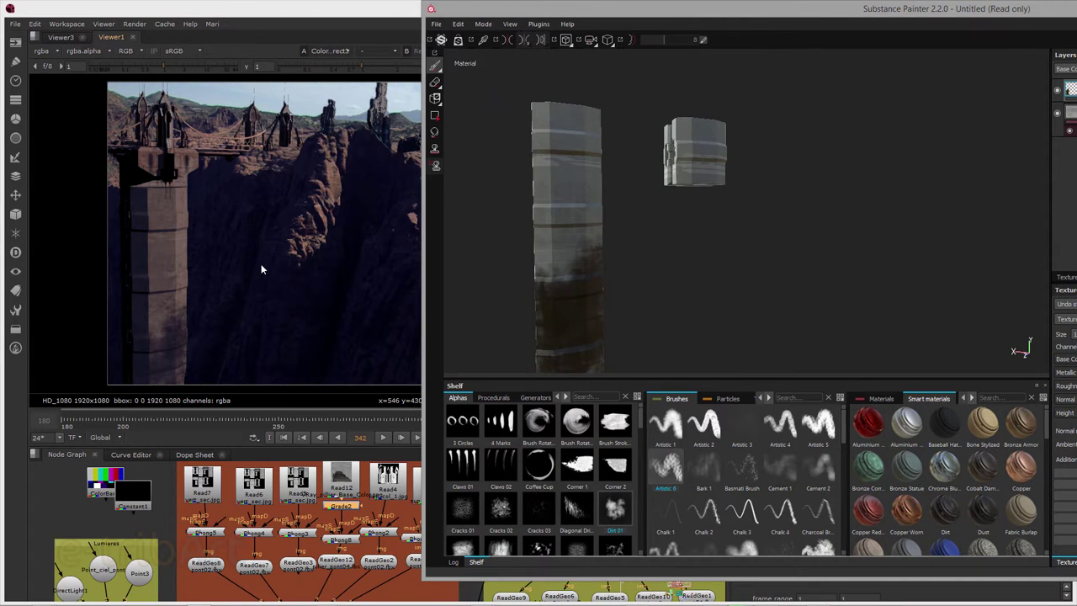
key(alt+Tab)
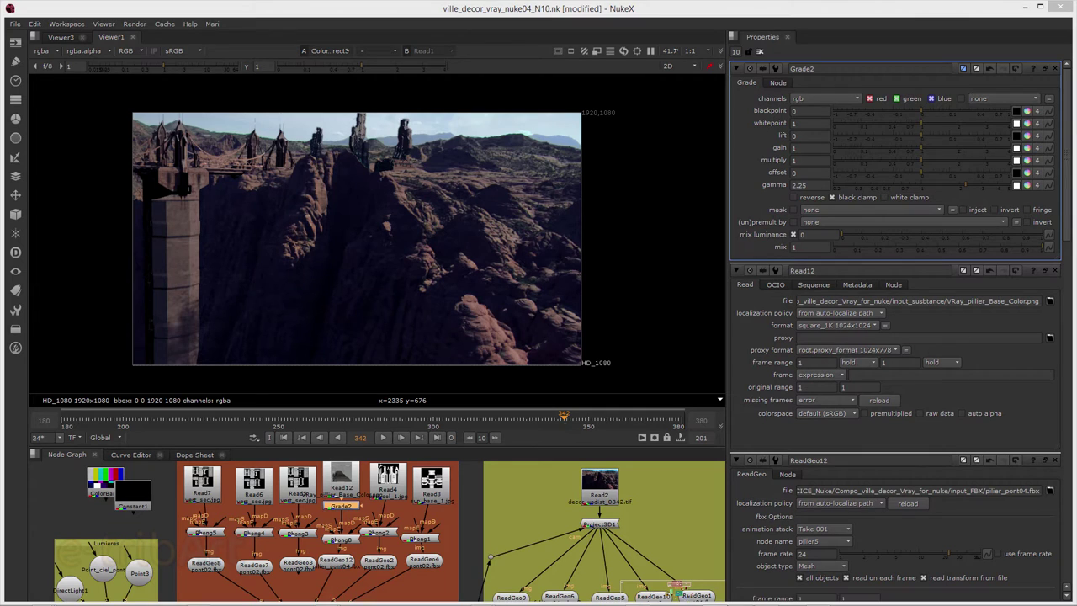
- Compare the NukeX comp's pillar with the painted pillar, leaving Substance Painter repositioned in front
key(alt+Tab)
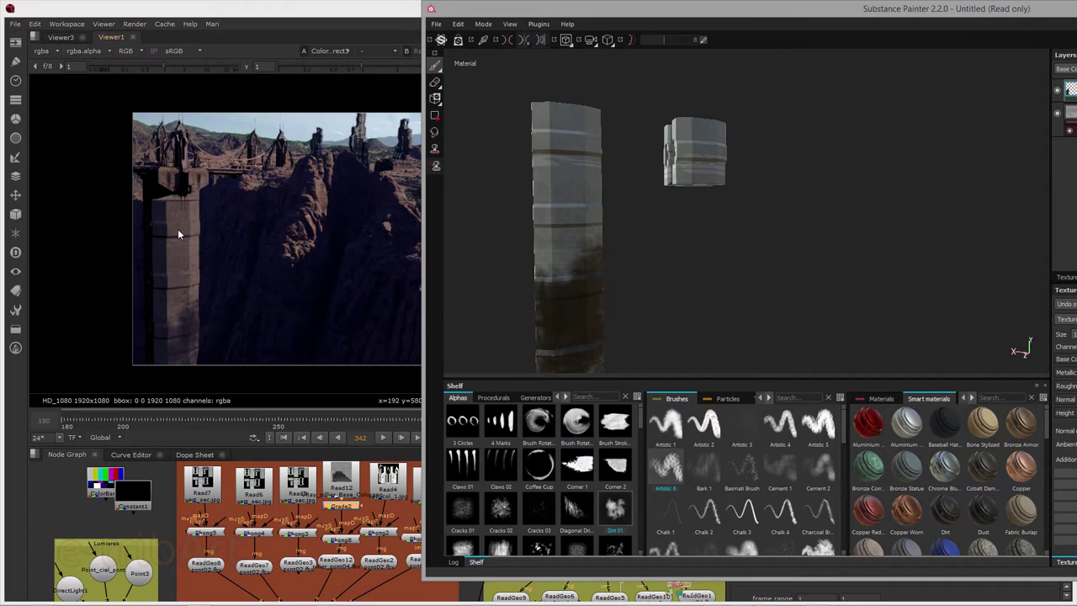
click(377, 27)
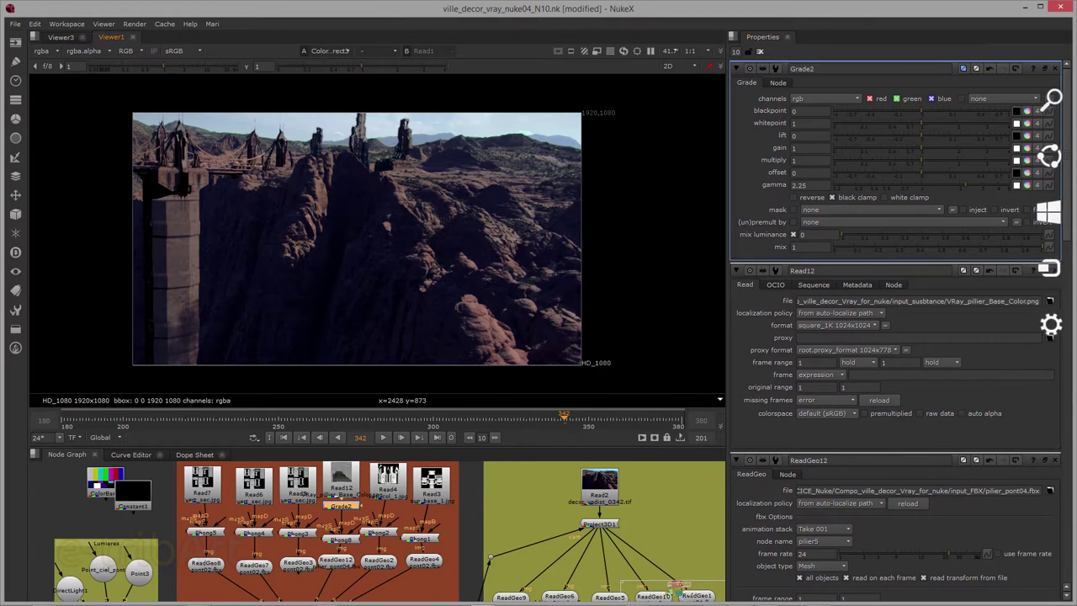
key(alt+Tab)
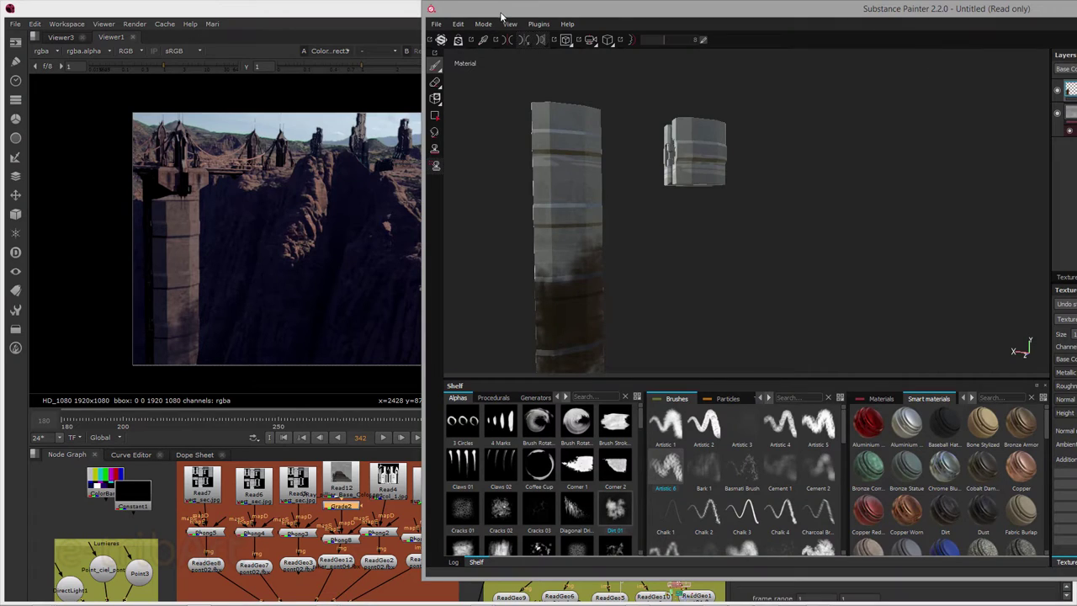
mouse_move(498, 15)
mouse_down()
mouse_move(468, 25)
mouse_move(86, 16)
mouse_up()
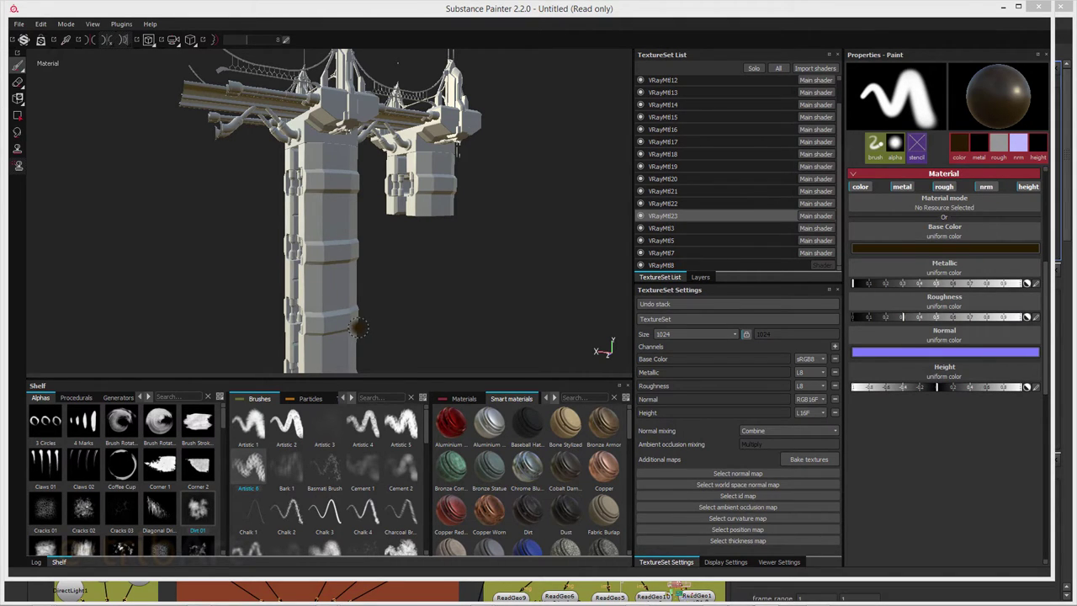
- Paint dark brown strokes over the raised pillar bands, then isolate the two pillars with Alt+Q
mouse_move(354, 321)
alt+middle_down()
mouse_move(361, 292)
mouse_move(348, 246)
alt+middle_up()
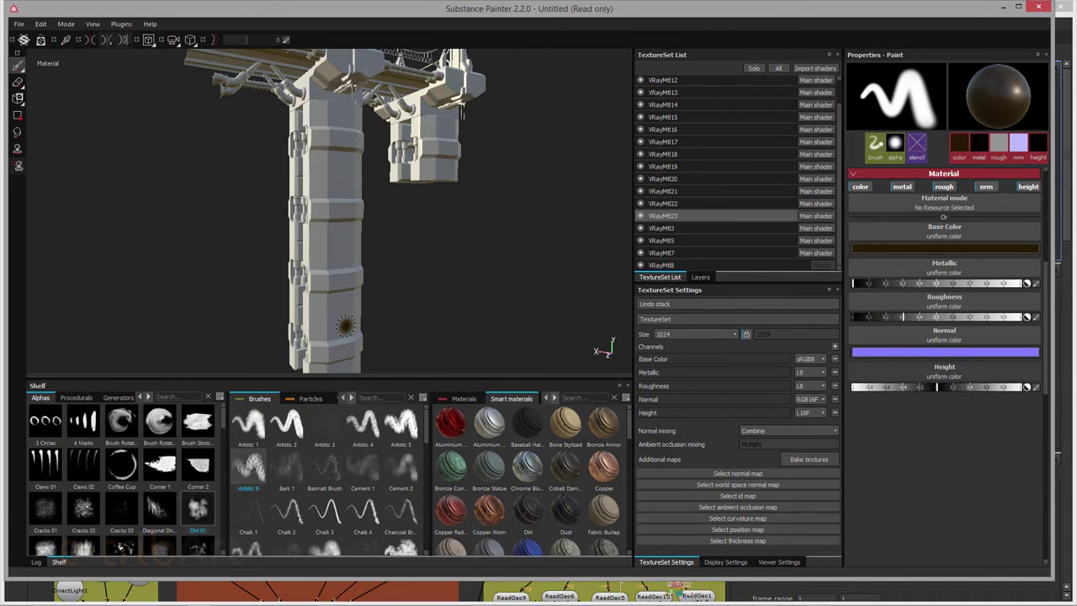
alt+middle_drag(346, 325, 351, 303)
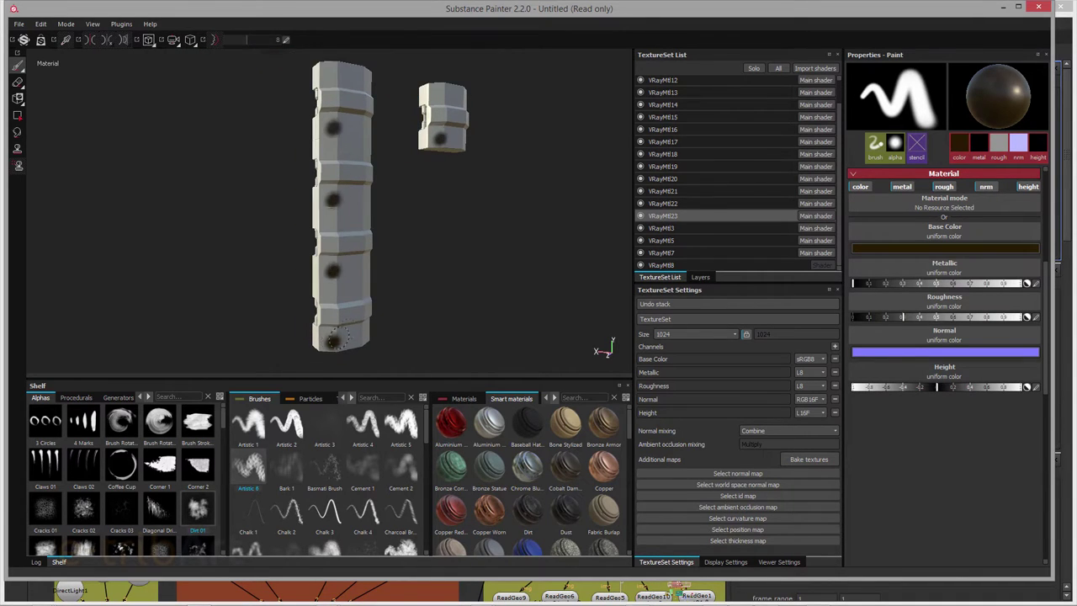
mouse_move(340, 334)
mouse_down()
mouse_move(367, 324)
mouse_move(320, 341)
mouse_move(358, 335)
mouse_up()
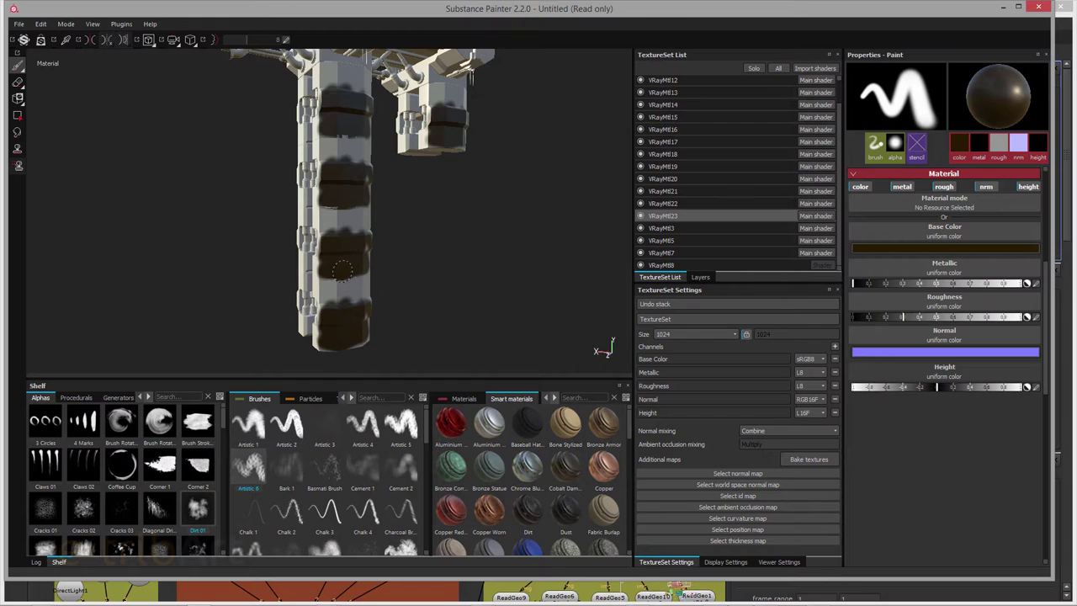
alt+drag(333, 315, 341, 313)
alt+drag(341, 231, 337, 142)
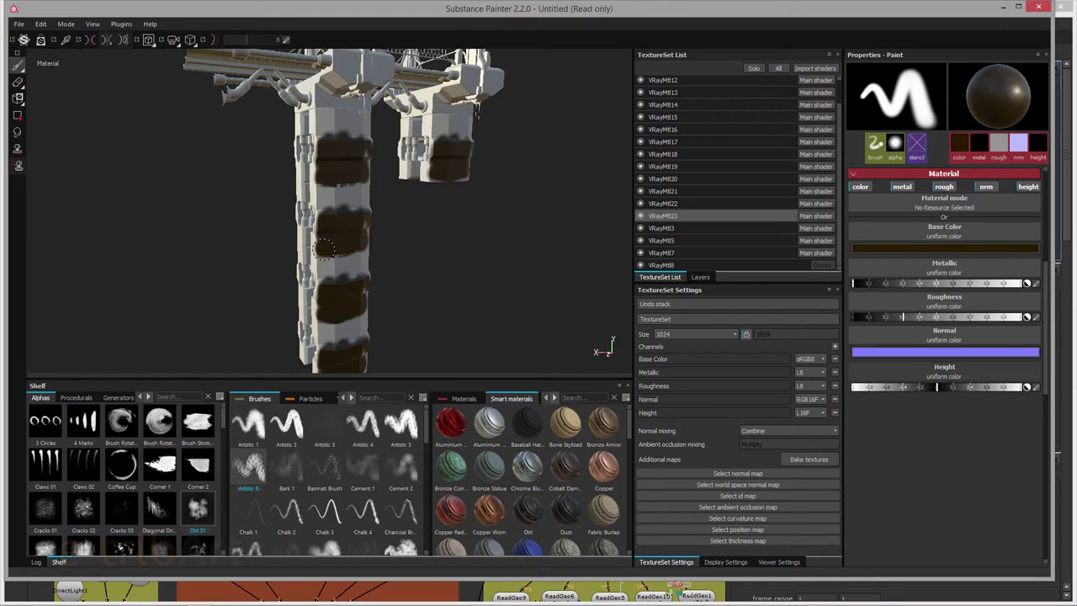
click(350, 196)
mouse_move(353, 197)
alt+mouse_down()
mouse_move(294, 202)
mouse_move(346, 197)
alt+mouse_up()
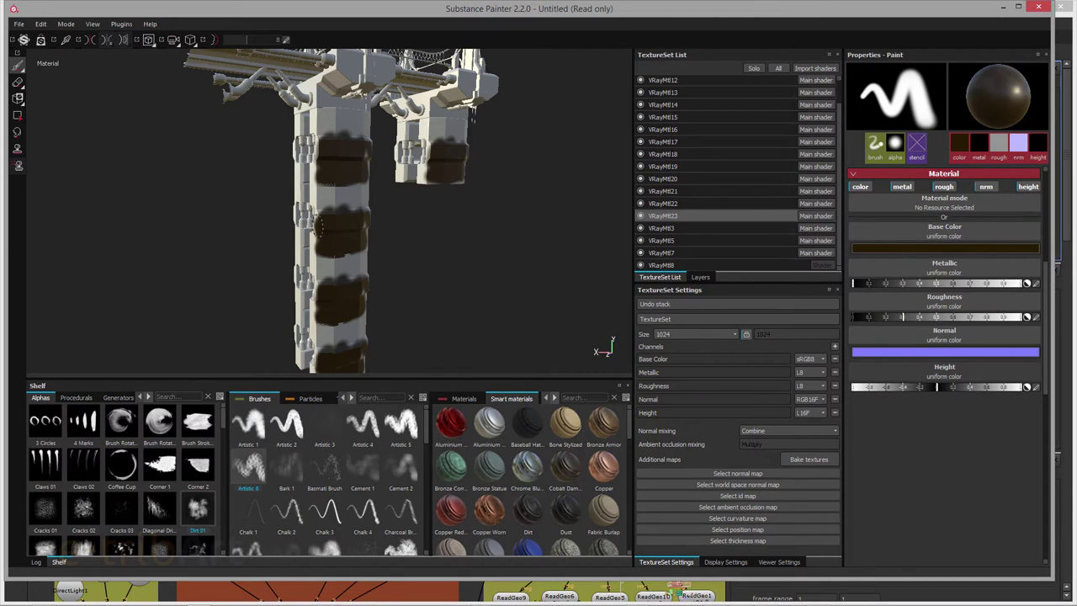
key(alt+q)
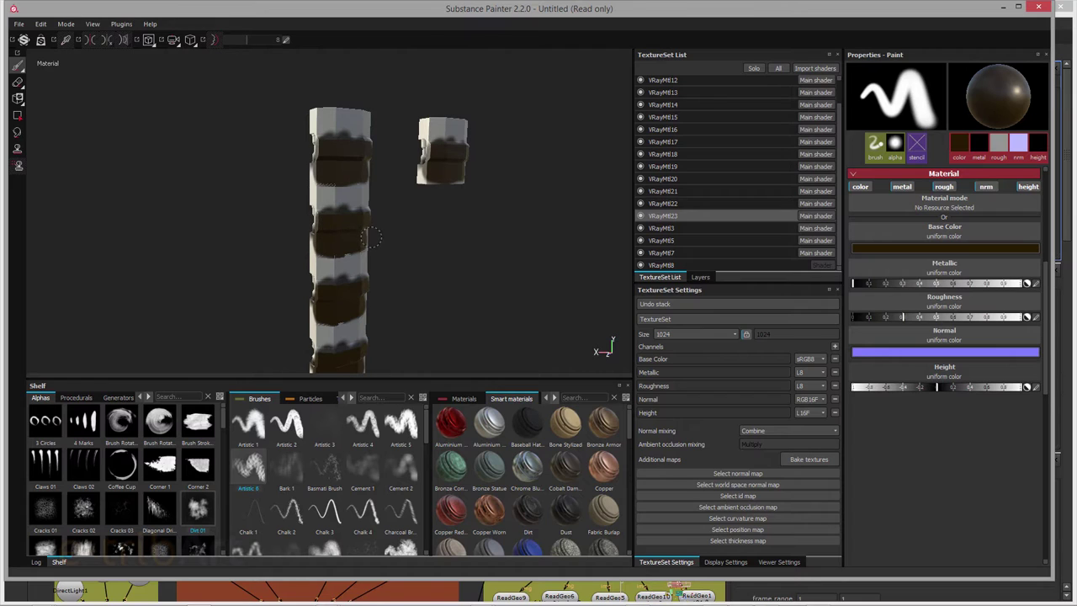
- Unhide the surrounding bridge beams with Alt+Q
key(alt+q)
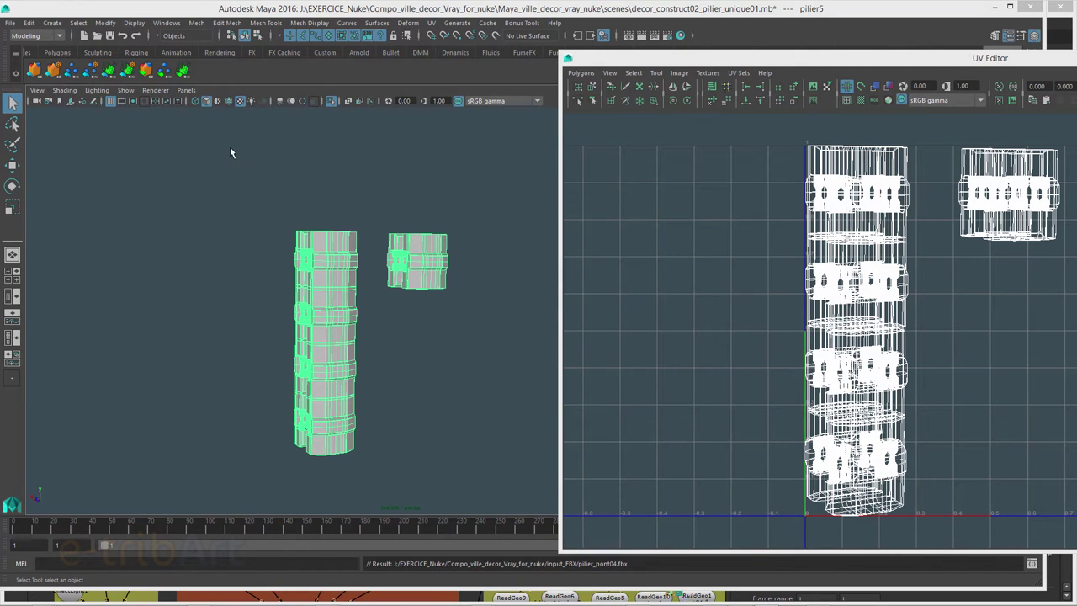
click(186, 90)
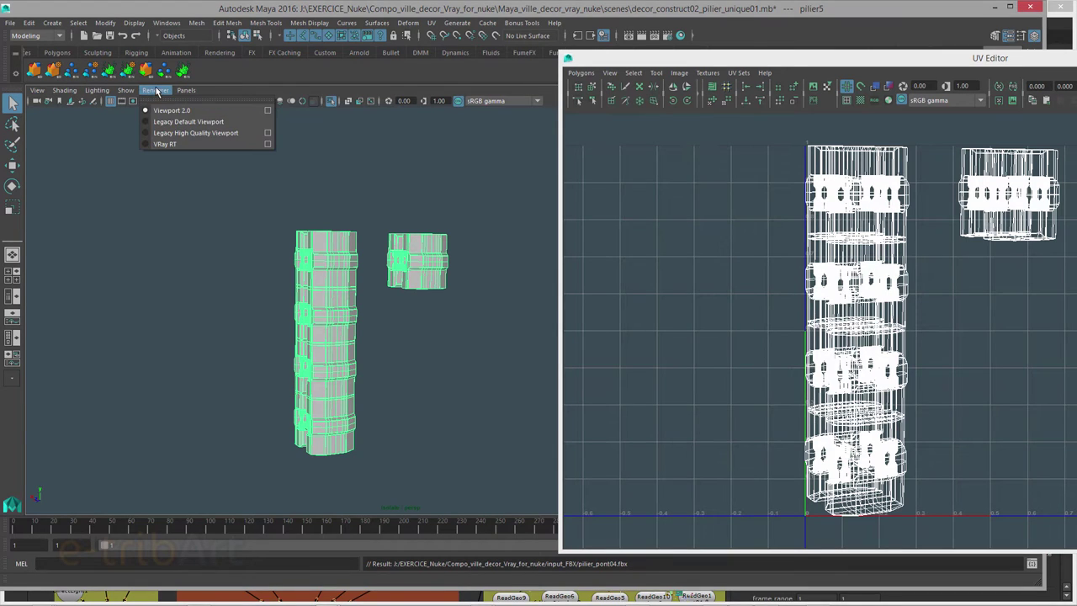
mouse_move(148, 110)
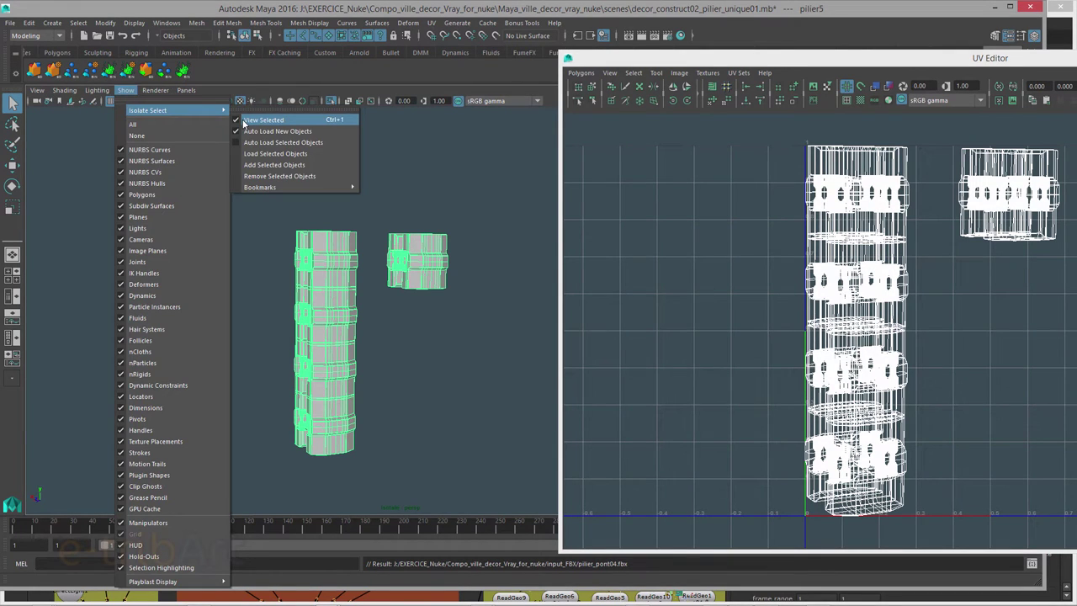
click(263, 119)
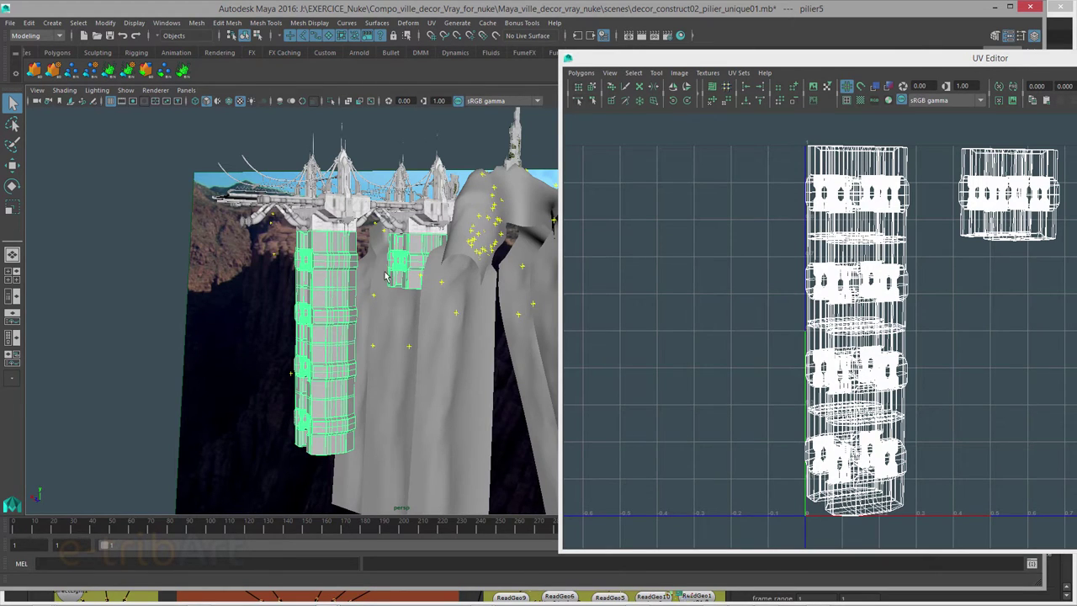
click(145, 91)
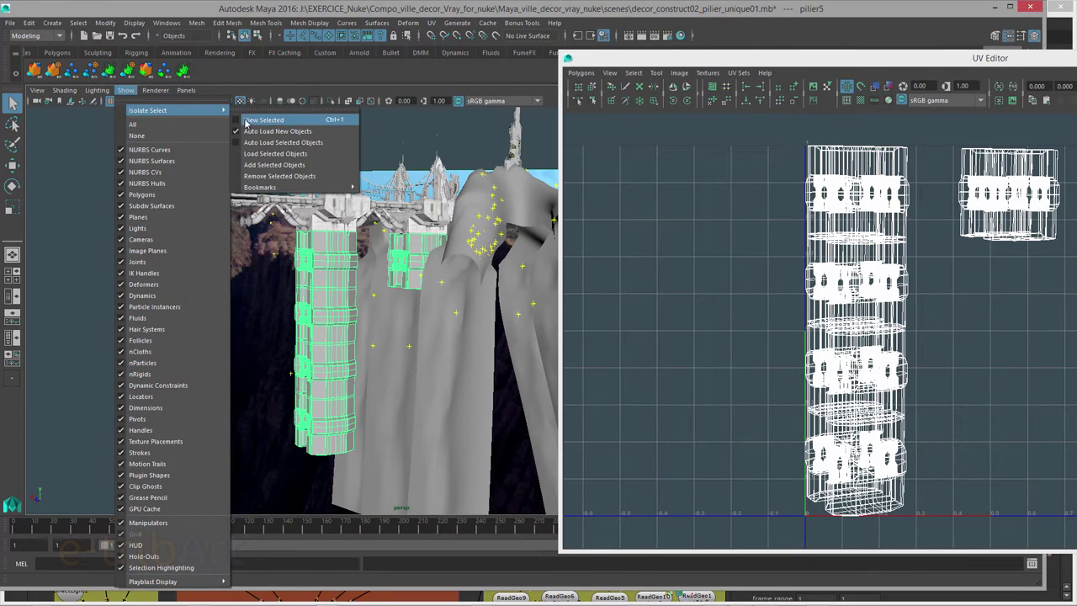
click(245, 123)
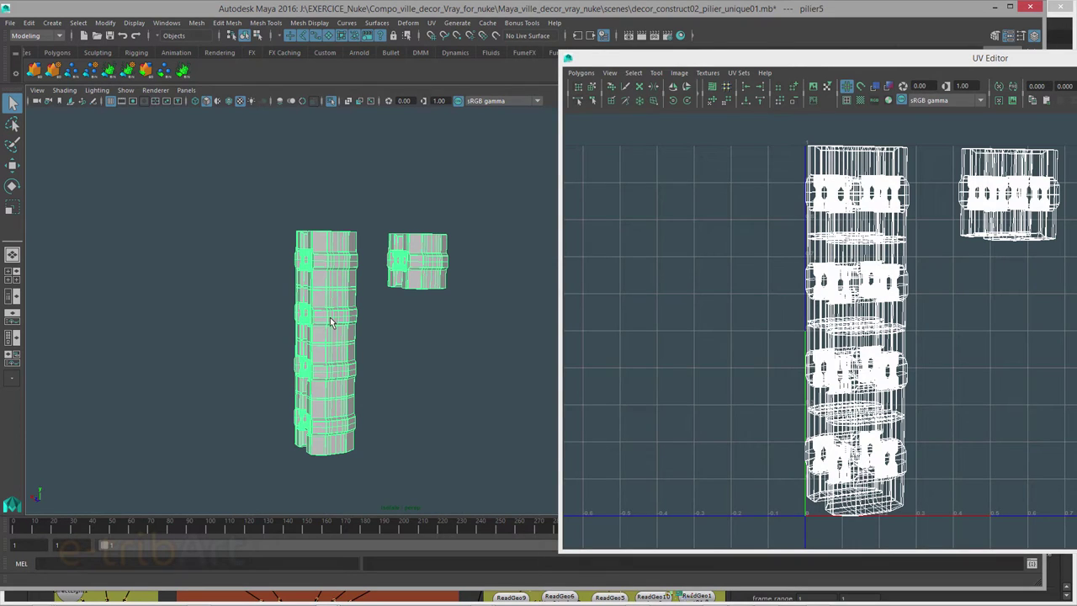
alt+drag(322, 312, 310, 310)
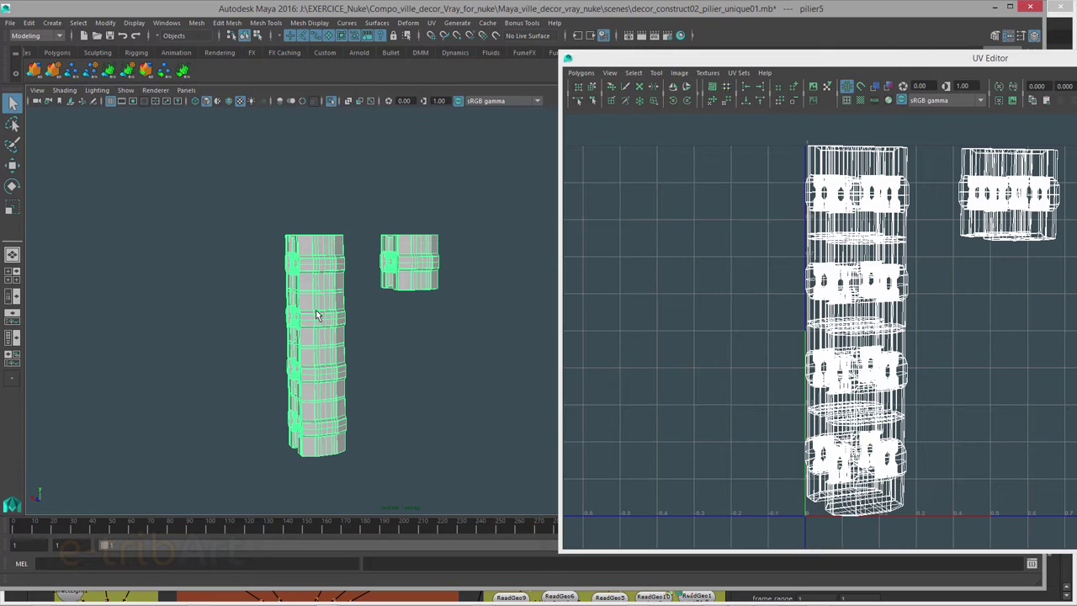
alt+drag(313, 310, 313, 307)
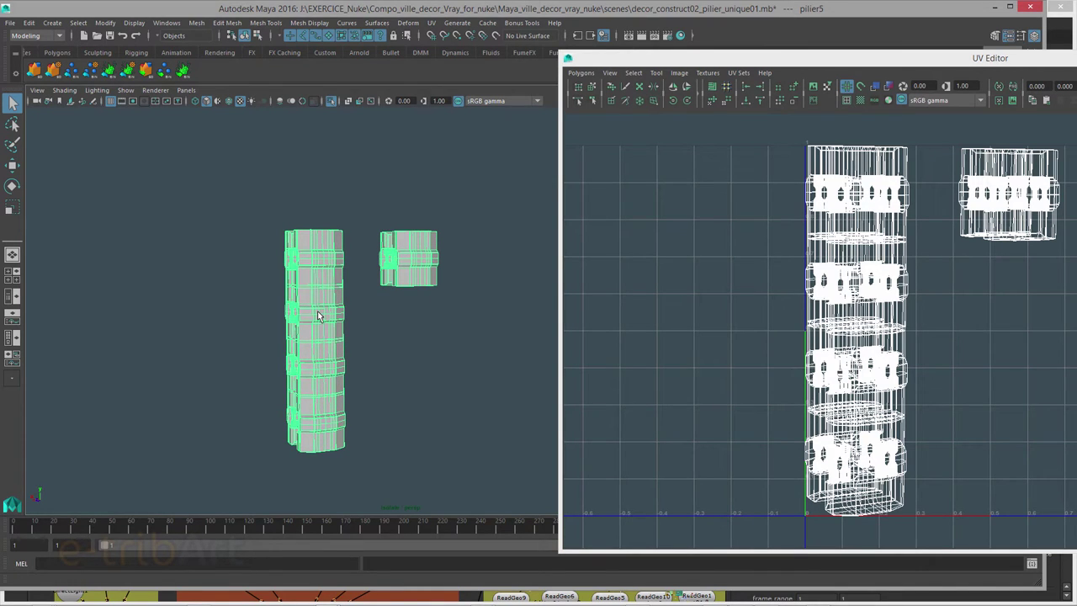
click(431, 23)
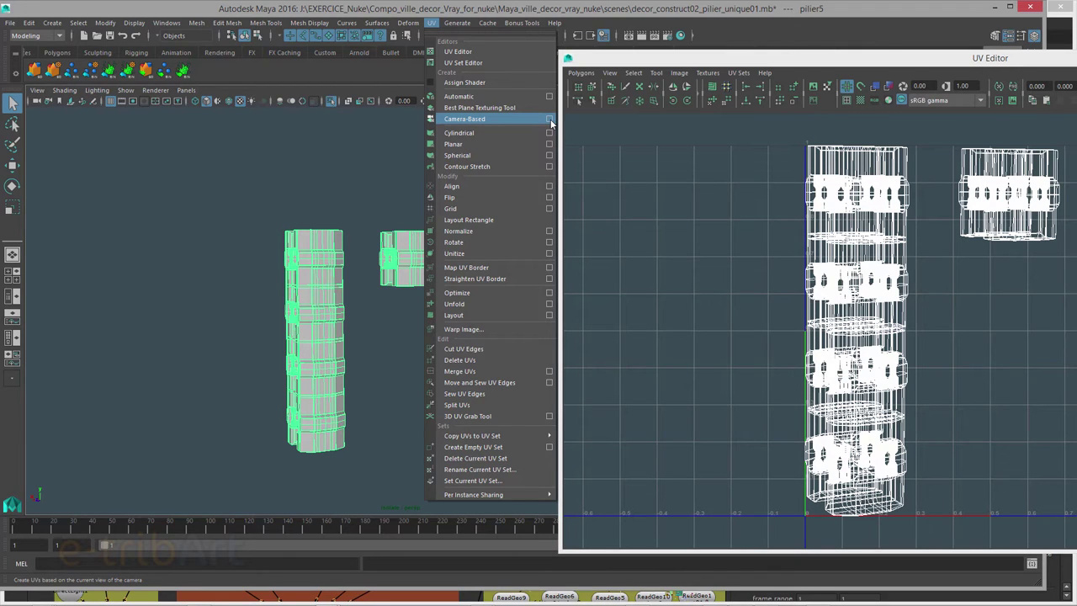
- Close the UV options, slide the UV Editor left and return to the NukeX node graph
click(688, 61)
drag(690, 59, 581, 59)
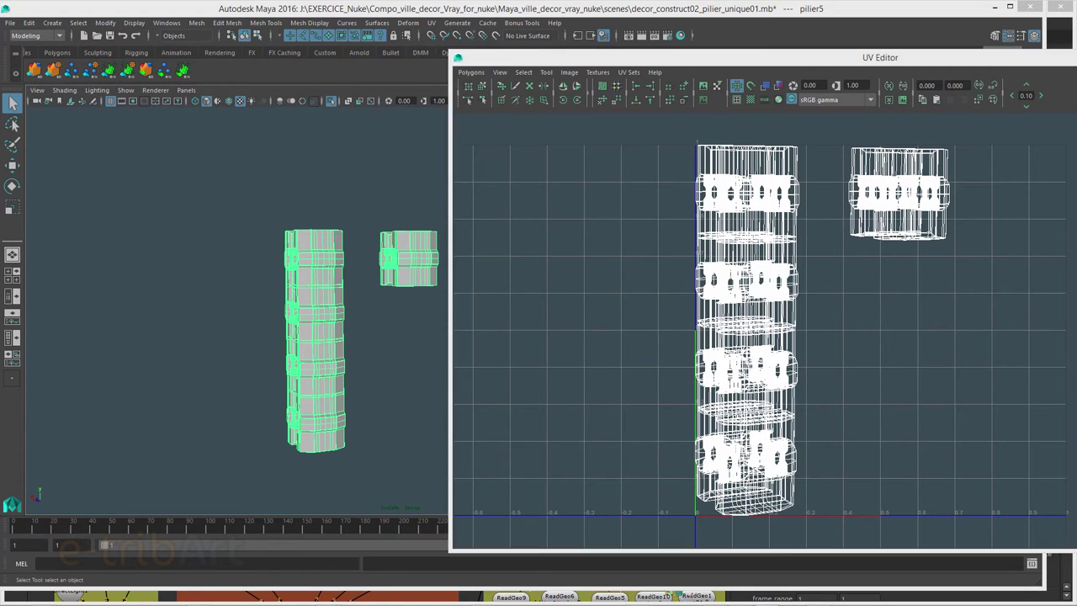
key(alt+Tab)
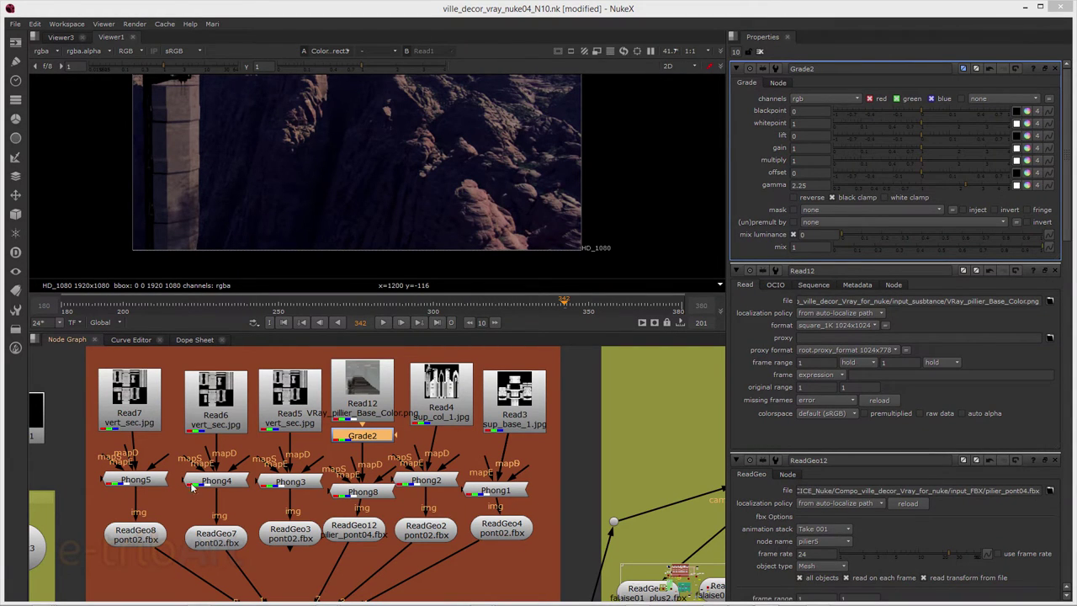
- Detach ReadGeo3 from Scene4 and connect the pillar geometry ReadGeo12 (pilier_pont04.fbx) in its place
click(215, 536)
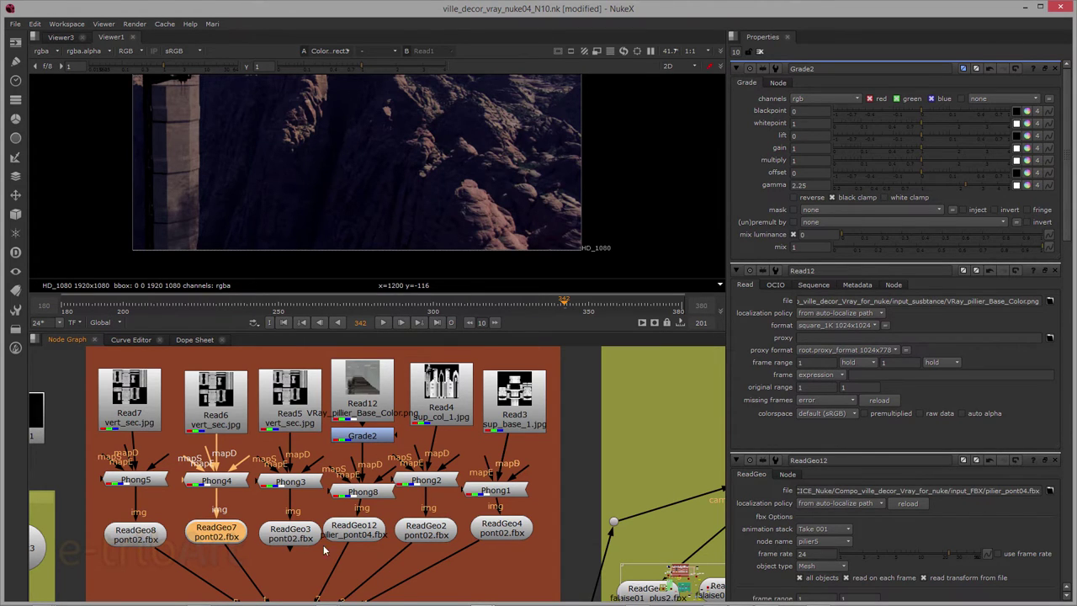
click(285, 536)
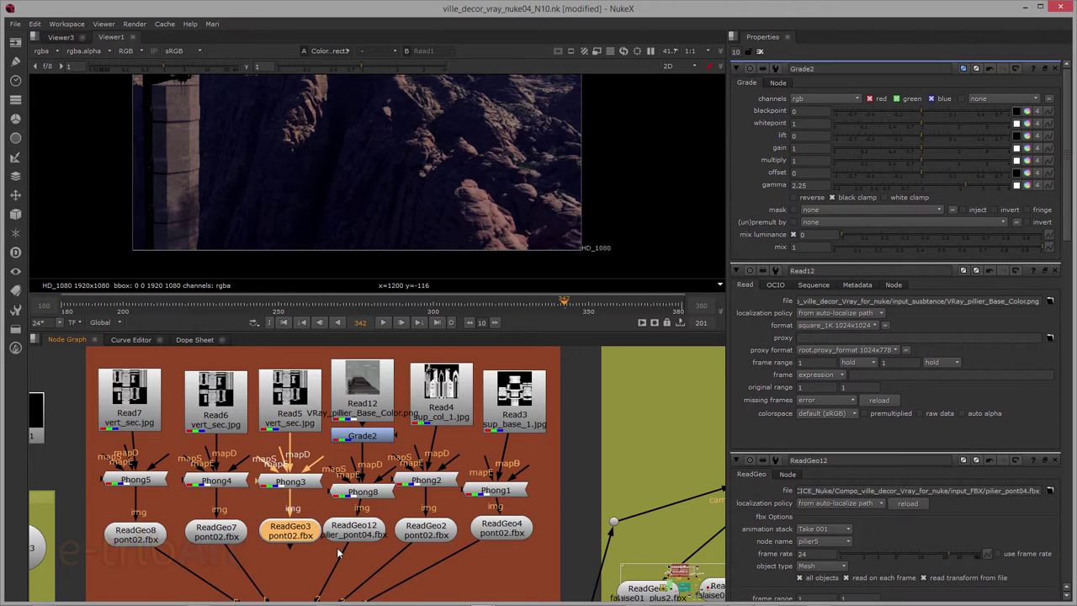
middle_drag(356, 541, 352, 484)
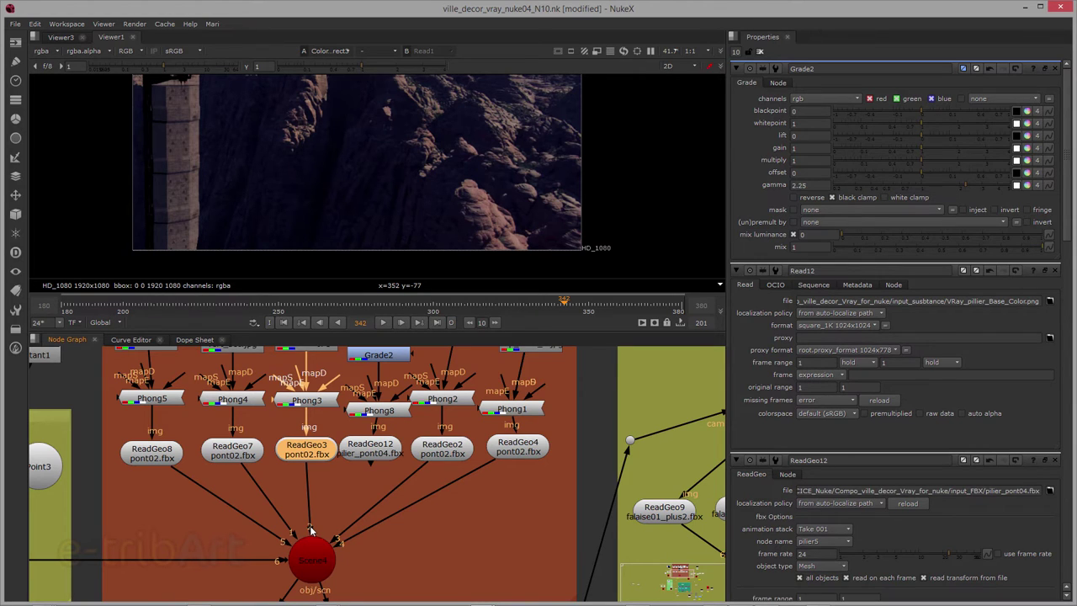
drag(311, 528, 302, 484)
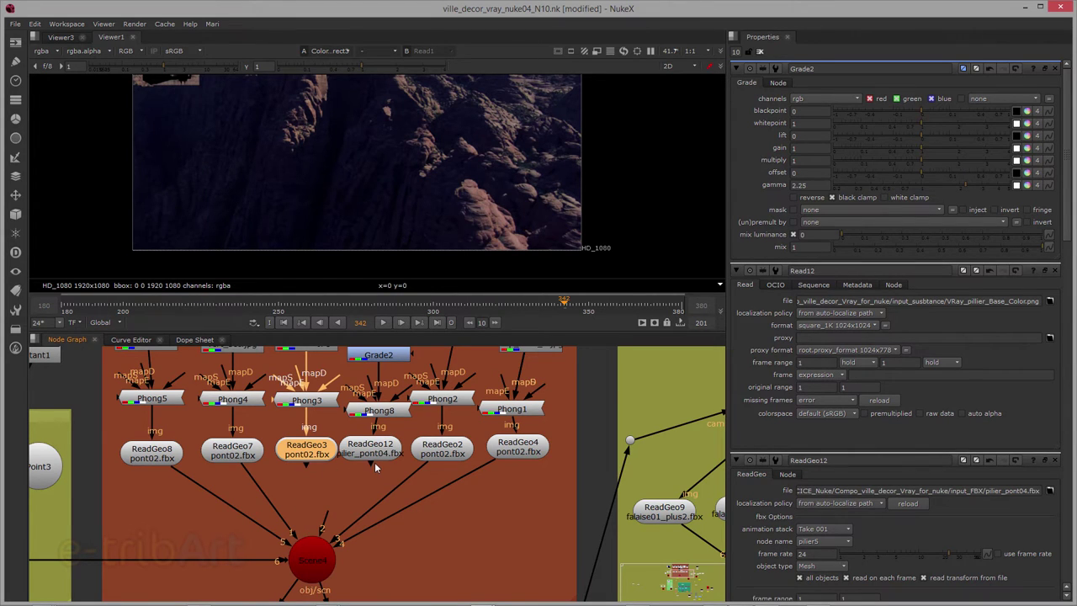
drag(370, 465, 318, 547)
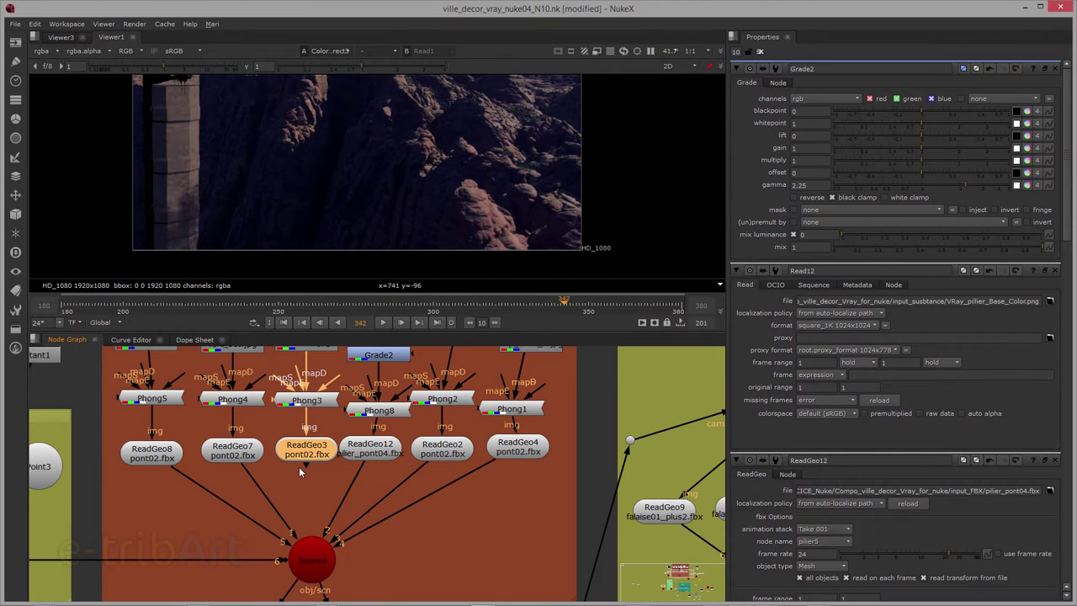
middle_drag(298, 466, 281, 542)
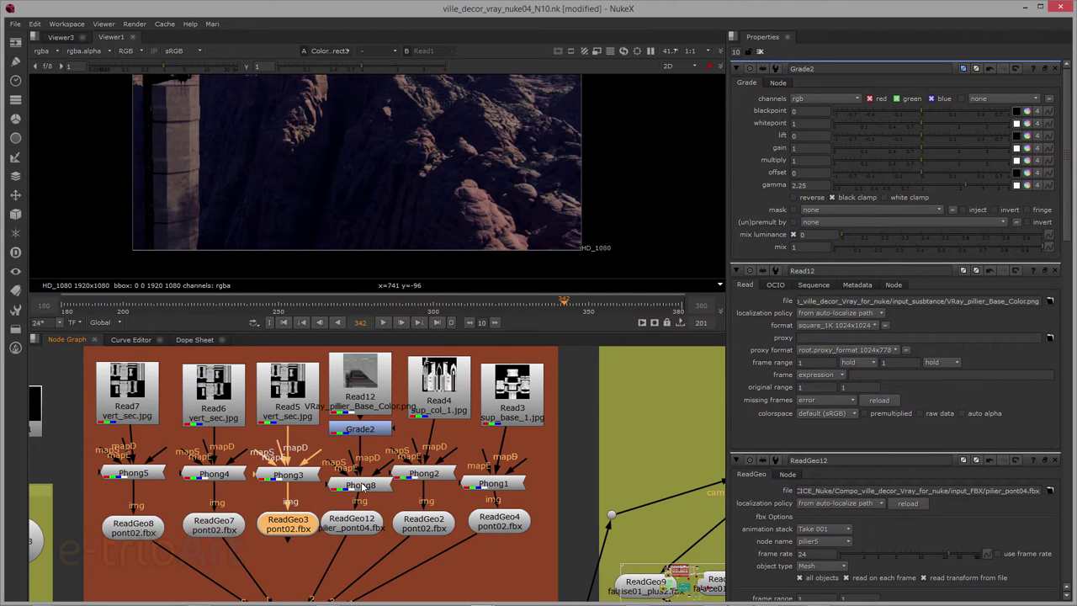
- Inspect the Phong8, Read12 and Grade2 nodes of the pillar texture chain
click(362, 486)
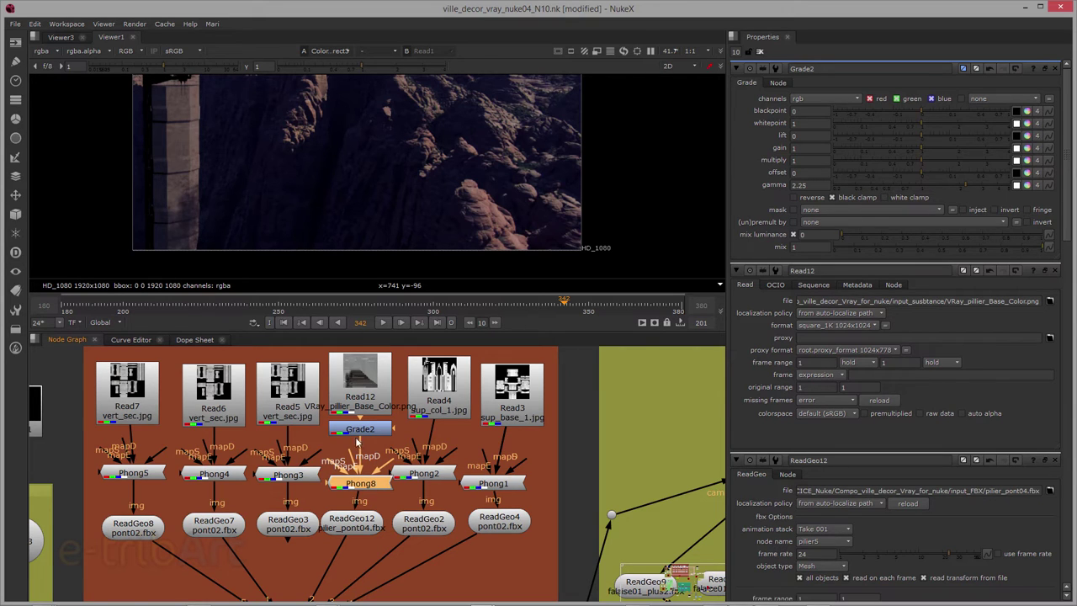
click(359, 383)
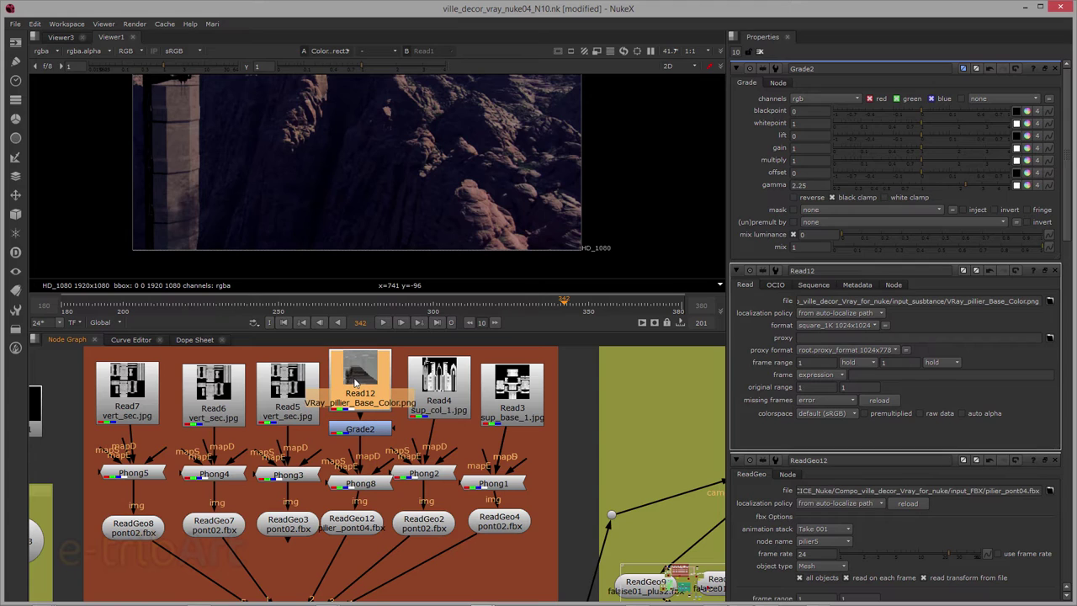
click(360, 430)
drag(360, 431, 360, 434)
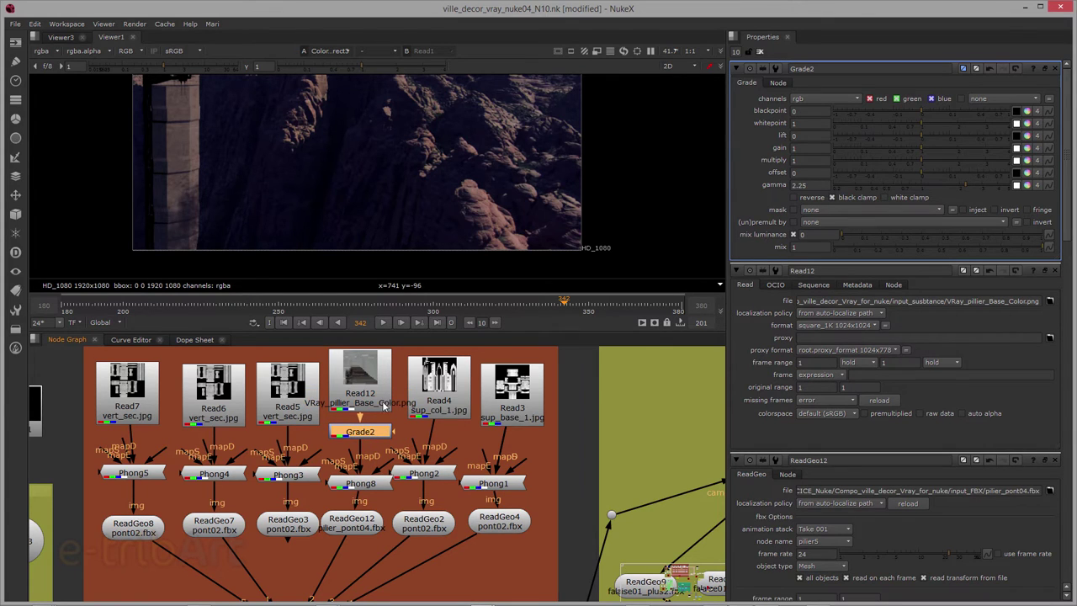
click(367, 401)
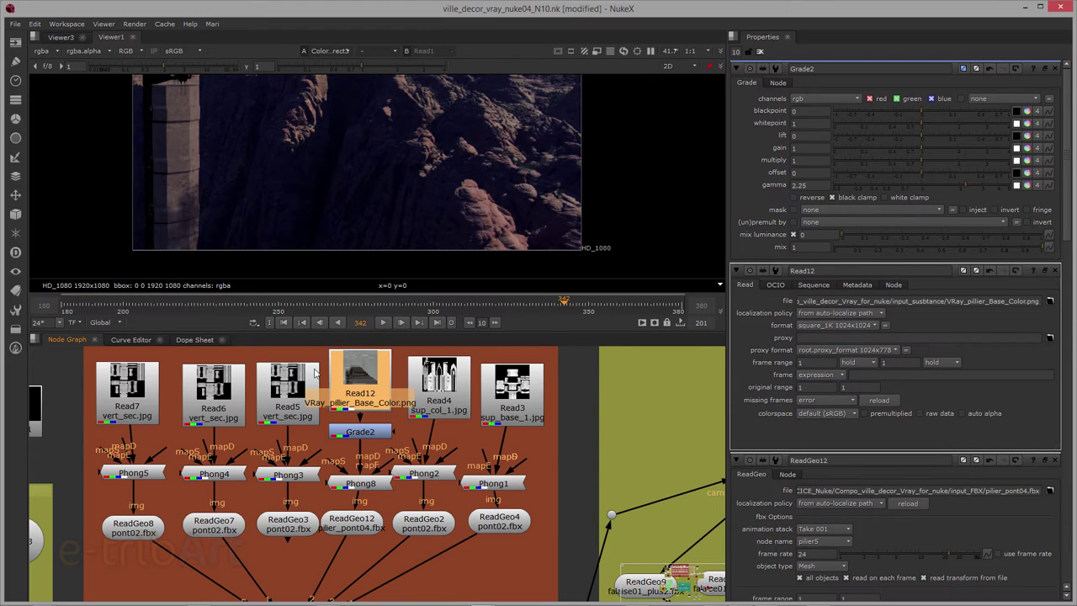
- Zoom the Viewer out on the comp and switch to Substance Painter
mouse_move(324, 186)
middle_down()
mouse_move(320, 215)
mouse_move(324, 205)
mouse_move(301, 213)
mouse_move(353, 221)
middle_up()
scroll(352, 215, down, 1)
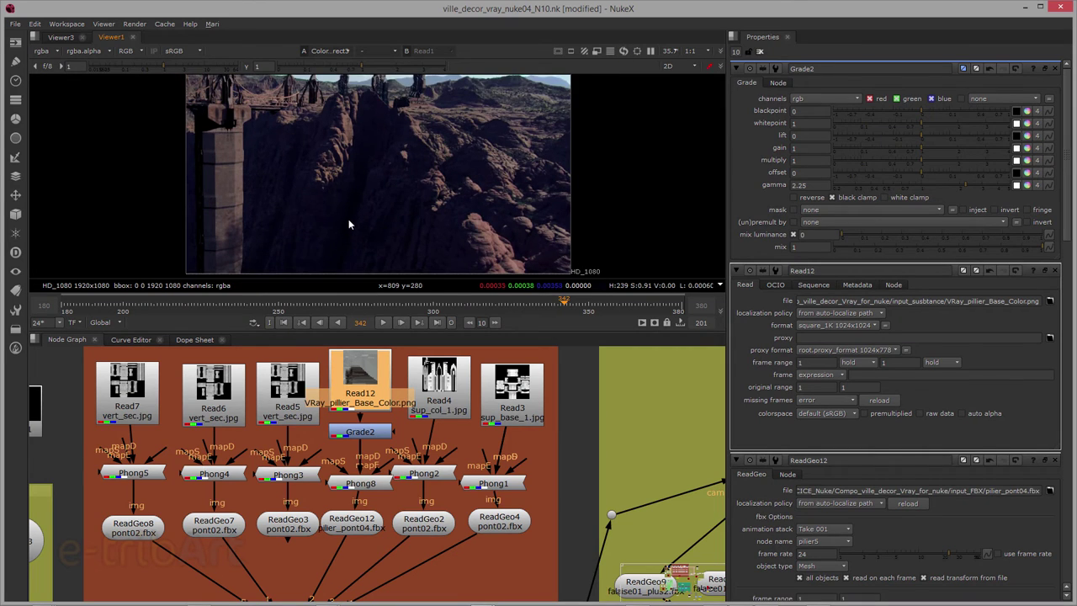
scroll(348, 219, down, 1)
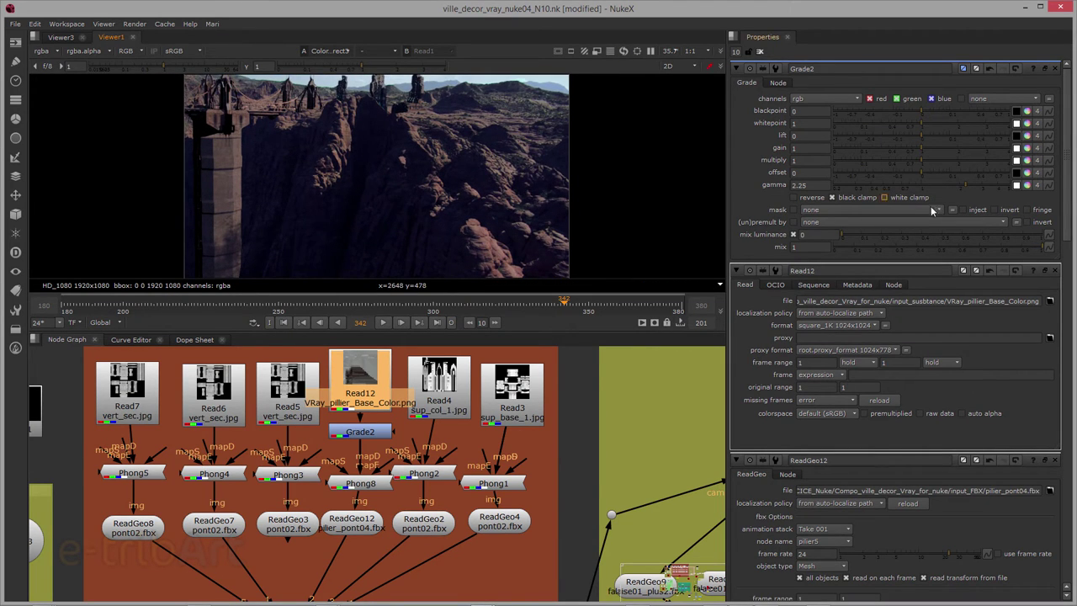
key(alt+Tab)
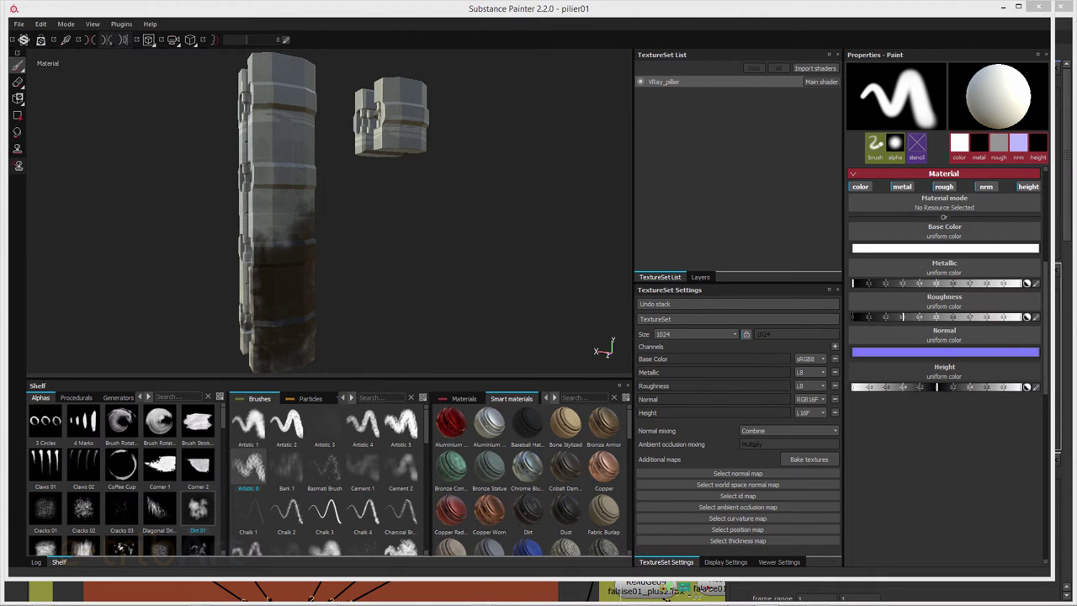
- Show the pilier01 layer stack and toggle Layer 1's visibility off and back on
alt+drag(292, 289, 291, 284)
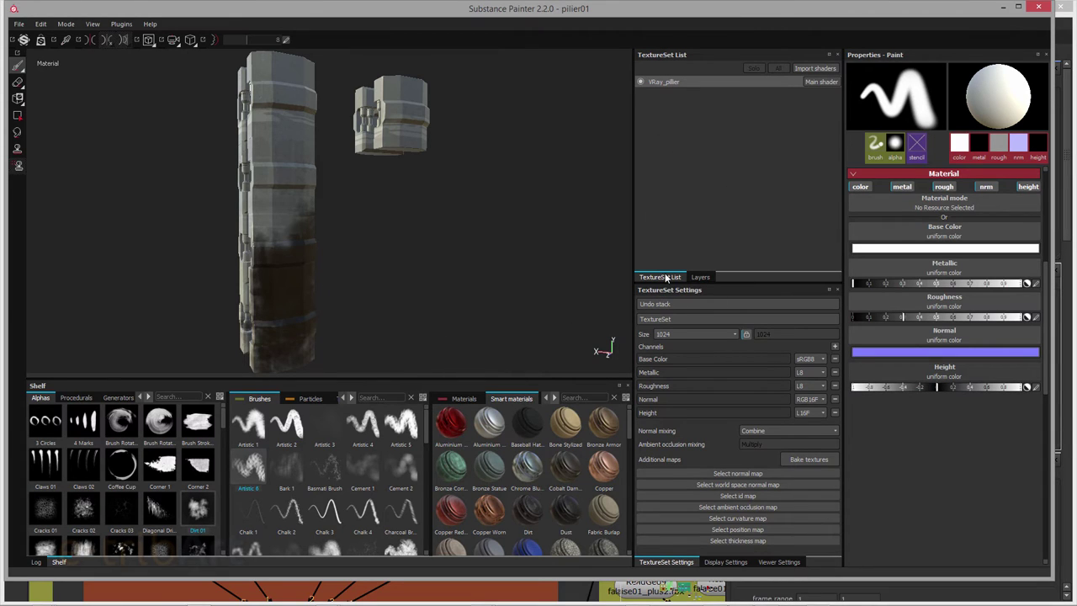
click(699, 278)
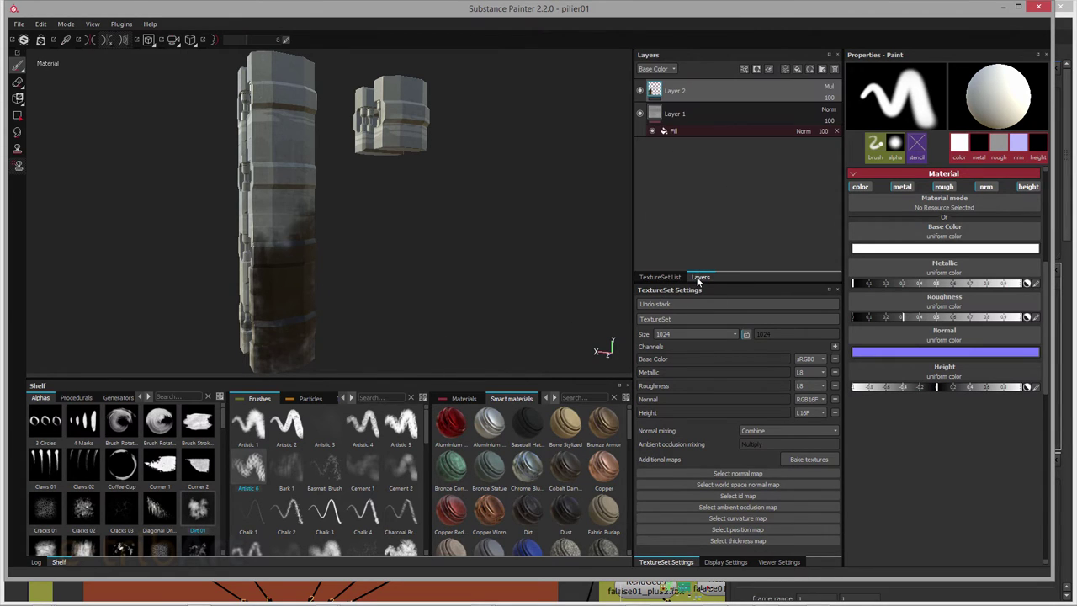
click(639, 114)
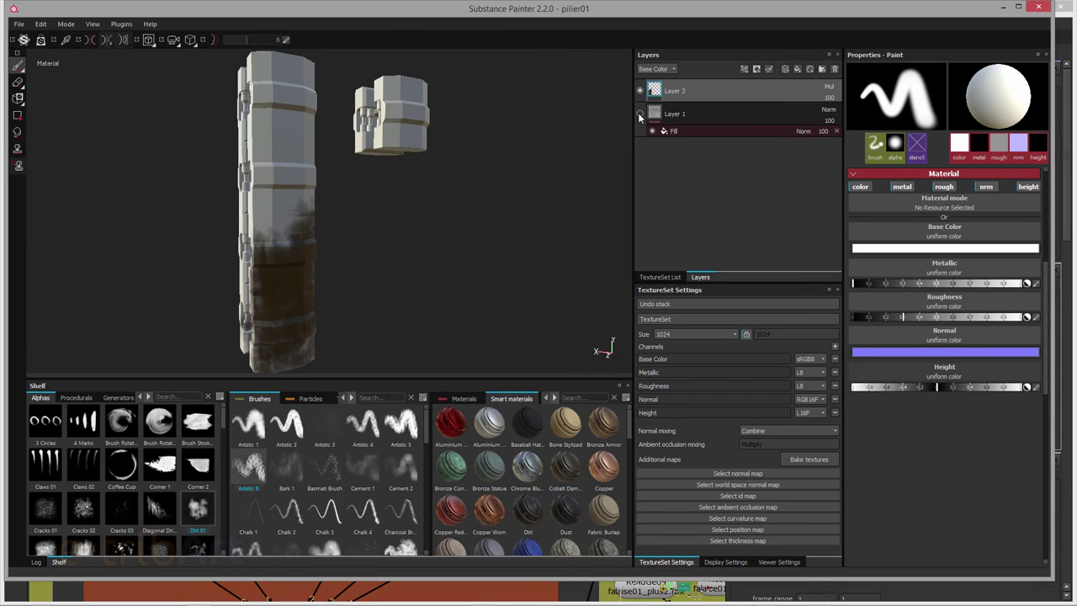
click(639, 113)
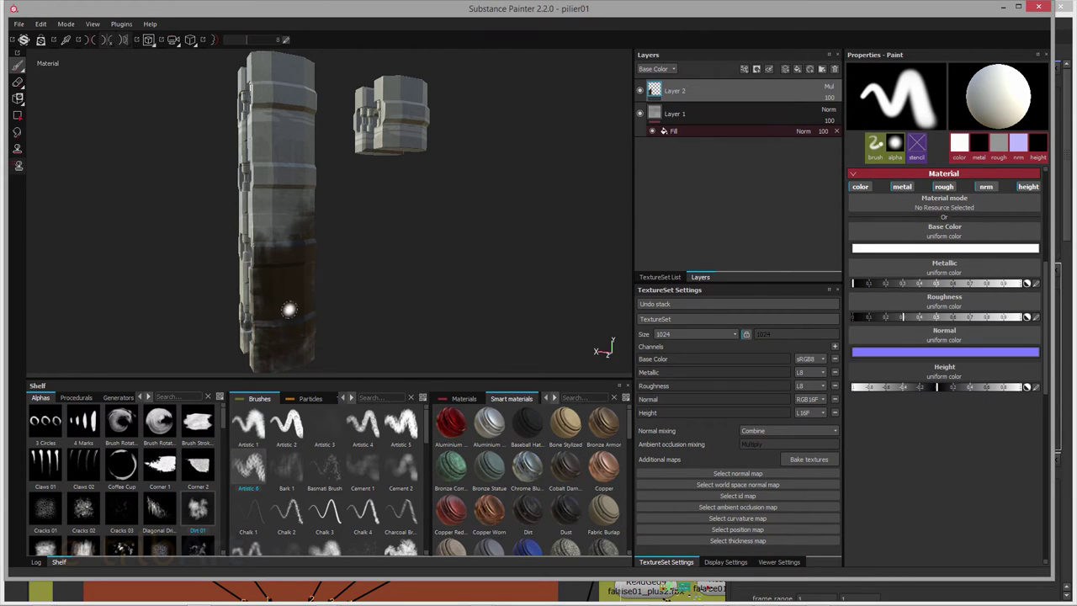
- Try Basmati Brush strokes on the pillar's lower section, then undo them
click(324, 467)
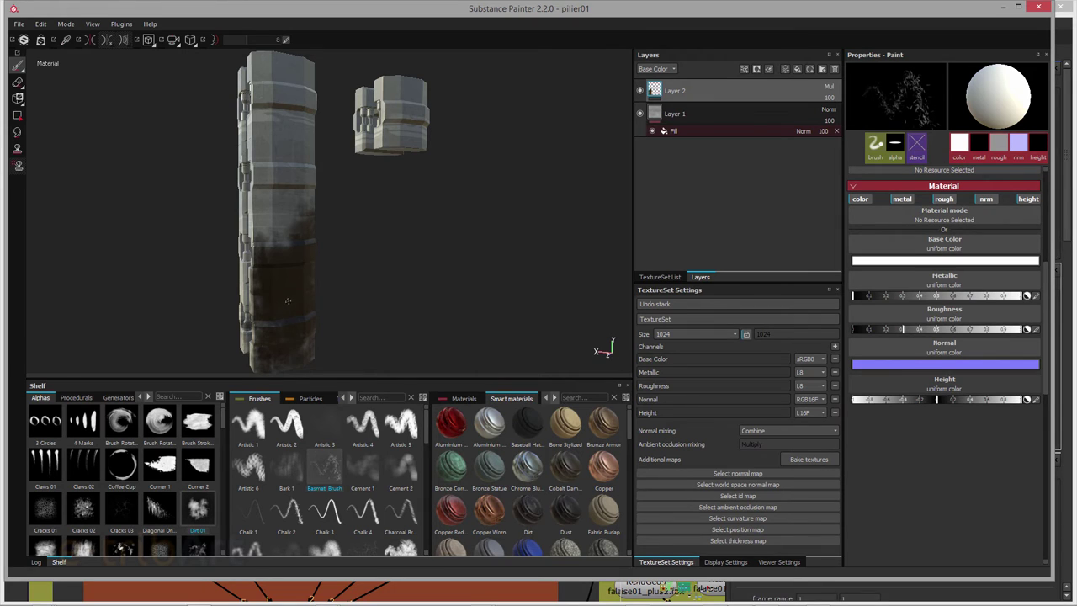
drag(287, 300, 266, 309)
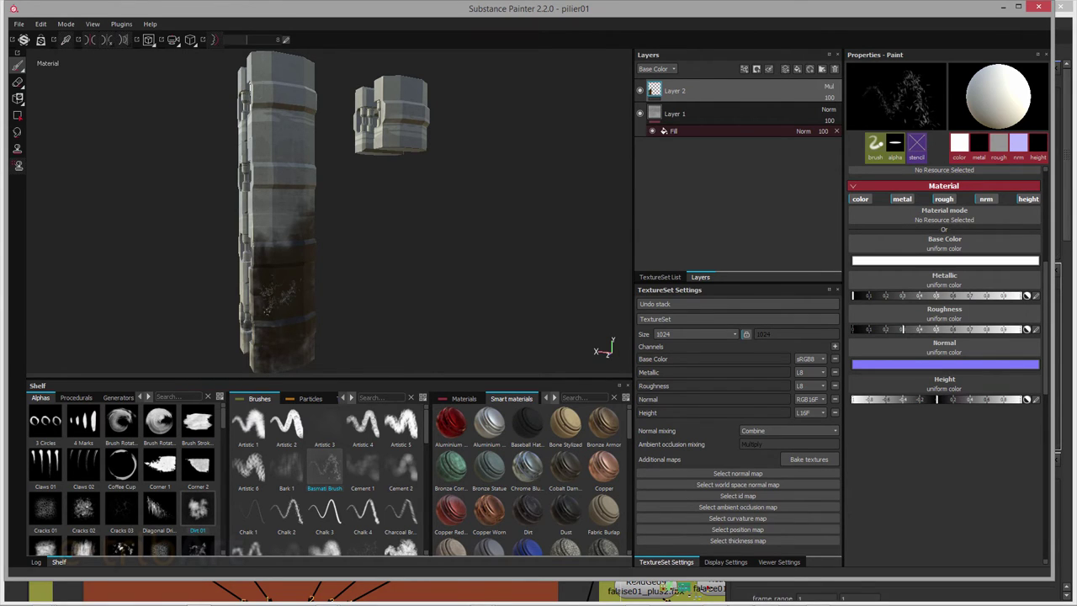
key(ctrl+z)
key(ctrl+z)
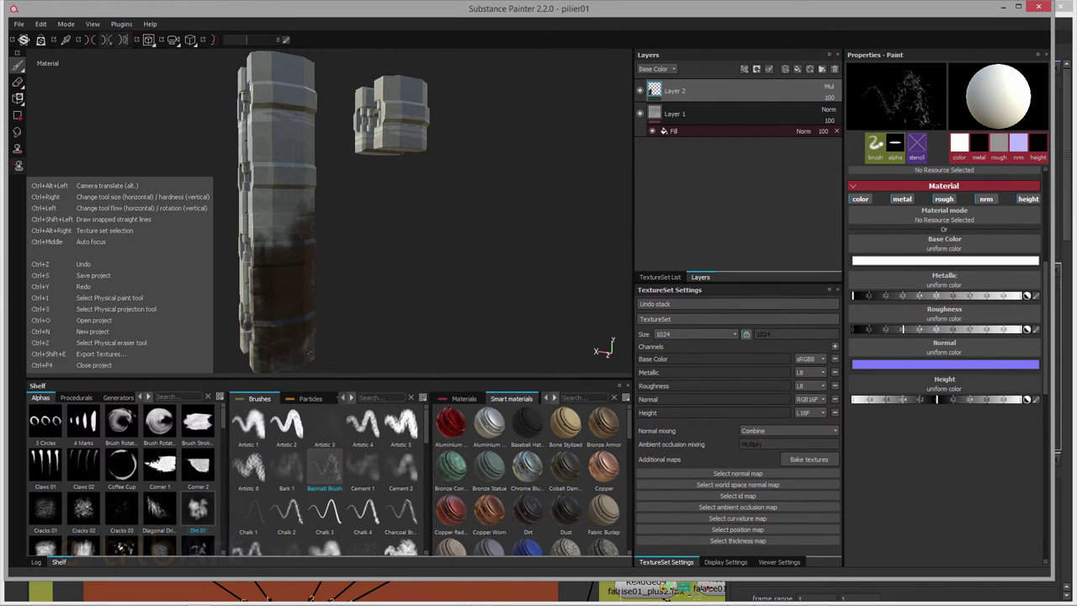
- Set the brush base colour to a near-black dark brown
click(942, 260)
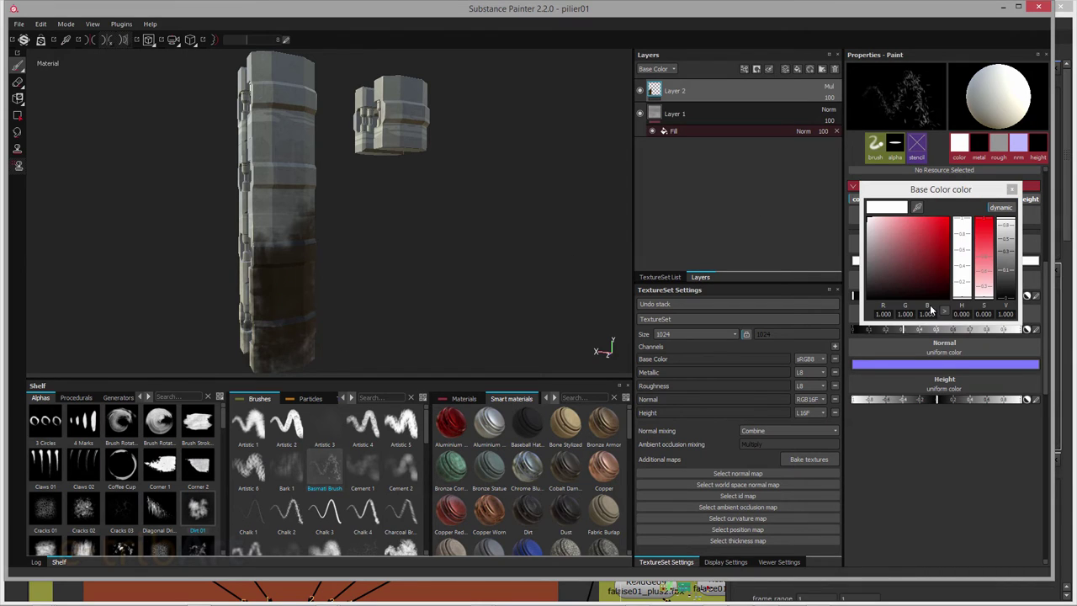
mouse_move(925, 291)
mouse_down()
mouse_move(961, 299)
mouse_move(942, 275)
mouse_up()
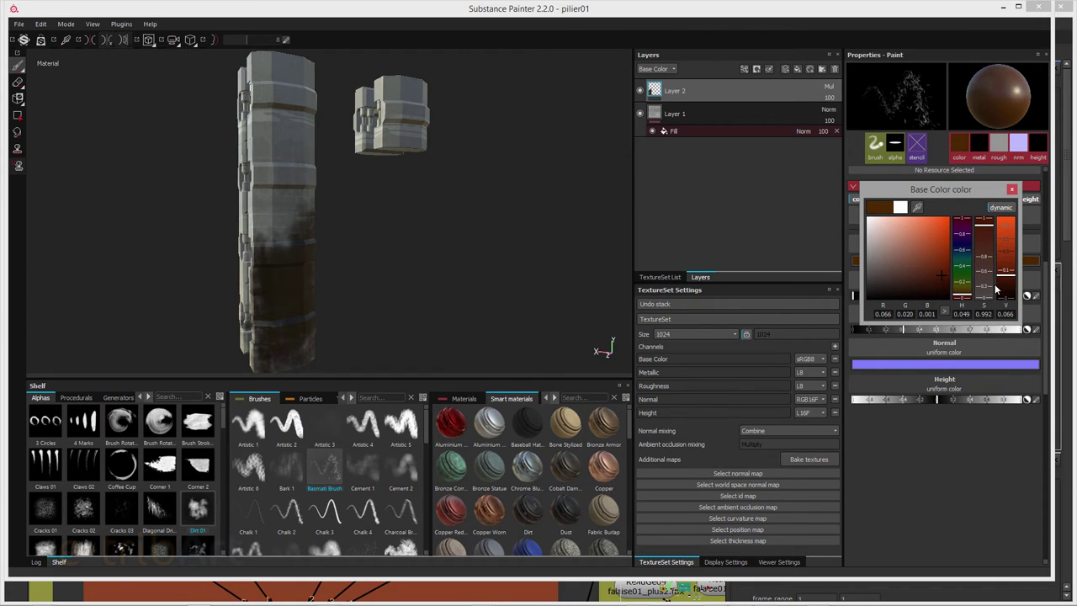
drag(940, 282, 937, 285)
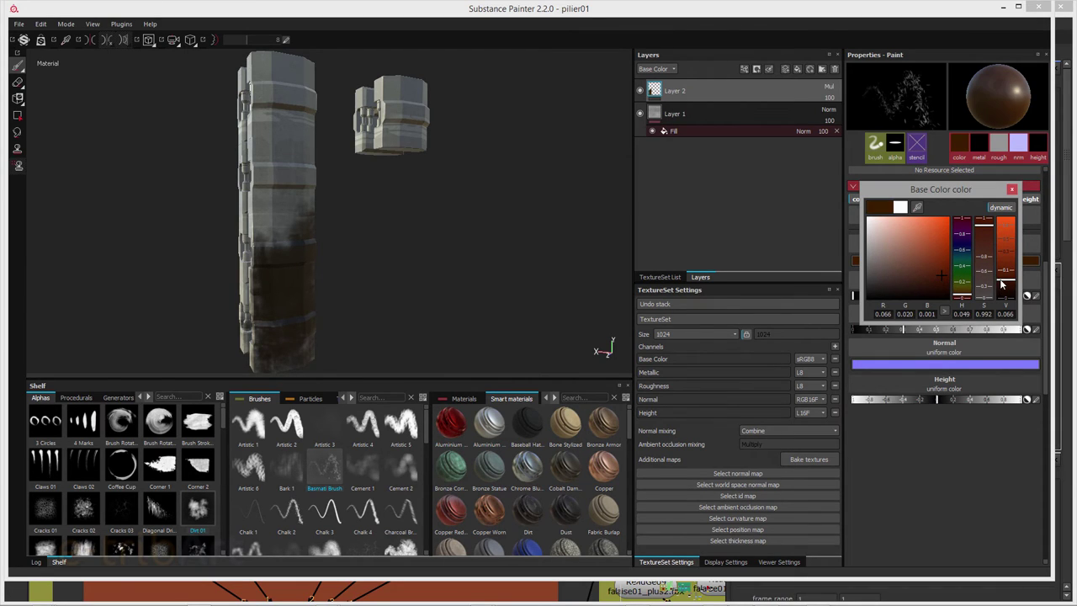
click(1011, 189)
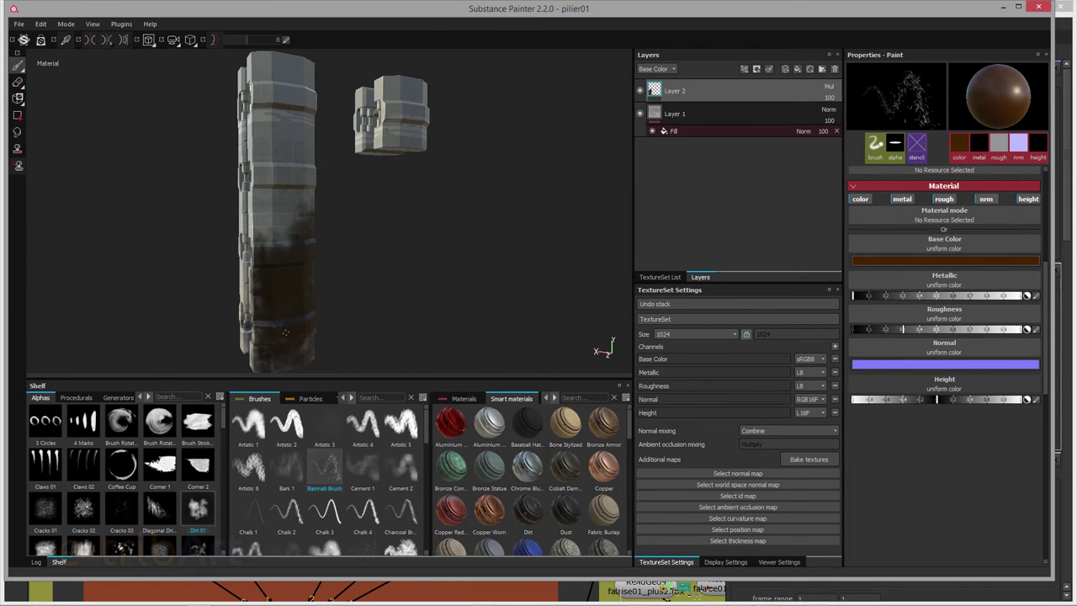
- Choose the Cement 1 brush preset, select Layer 1, and open the File menu
click(360, 465)
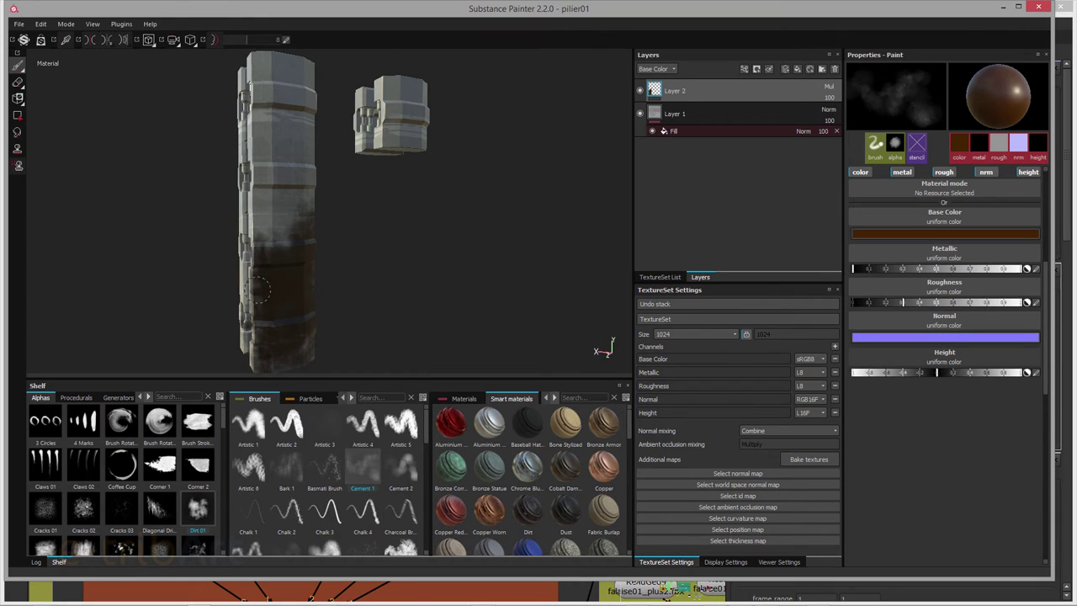
click(747, 115)
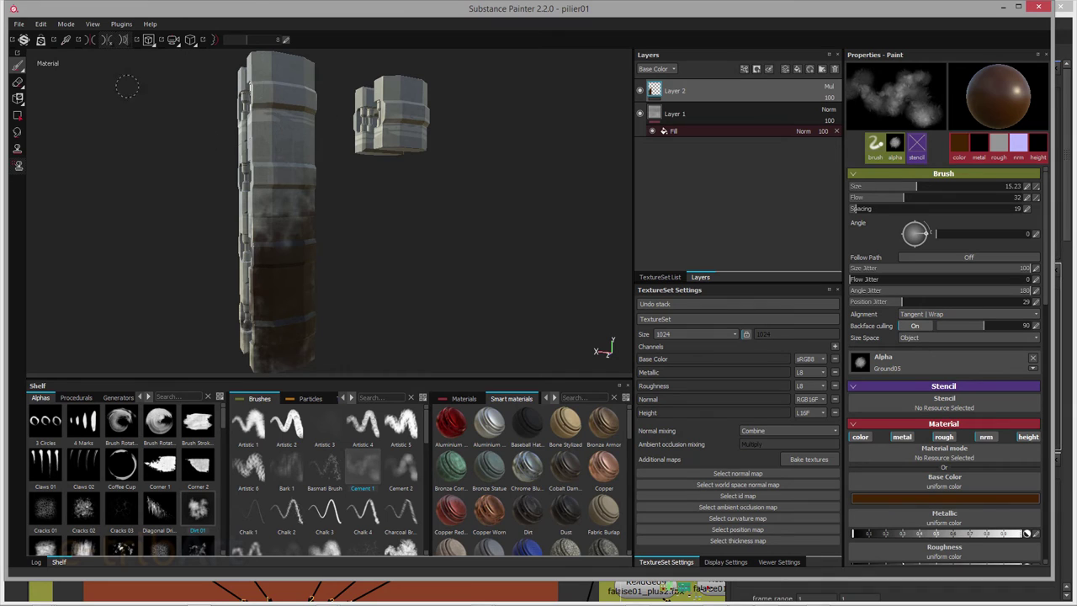
click(18, 24)
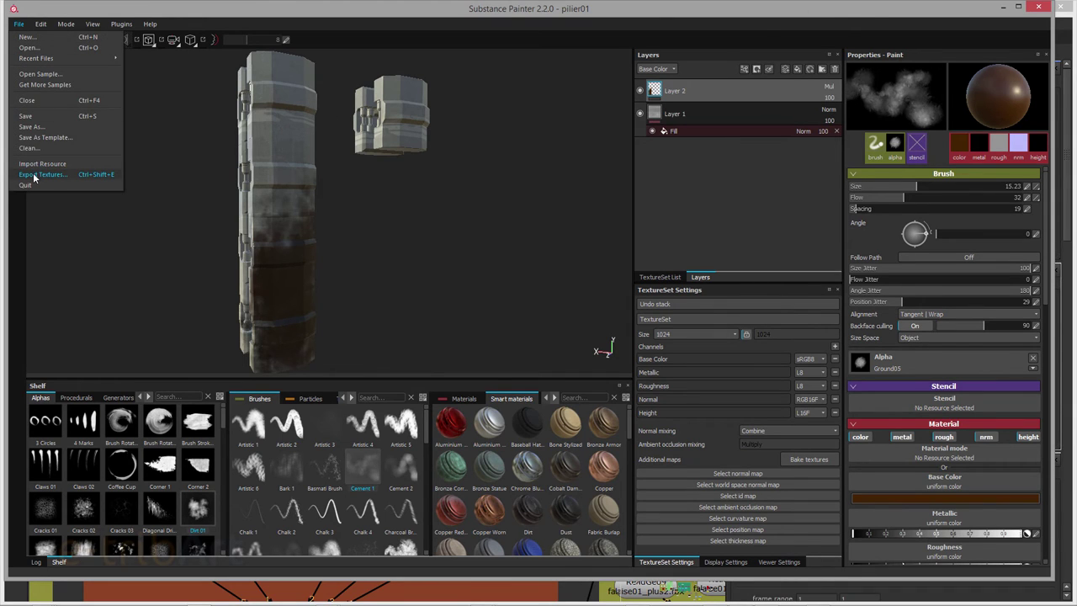
- Open Export Textures and show the Vray preset's seven output maps, Diffuse to Emissive
click(35, 176)
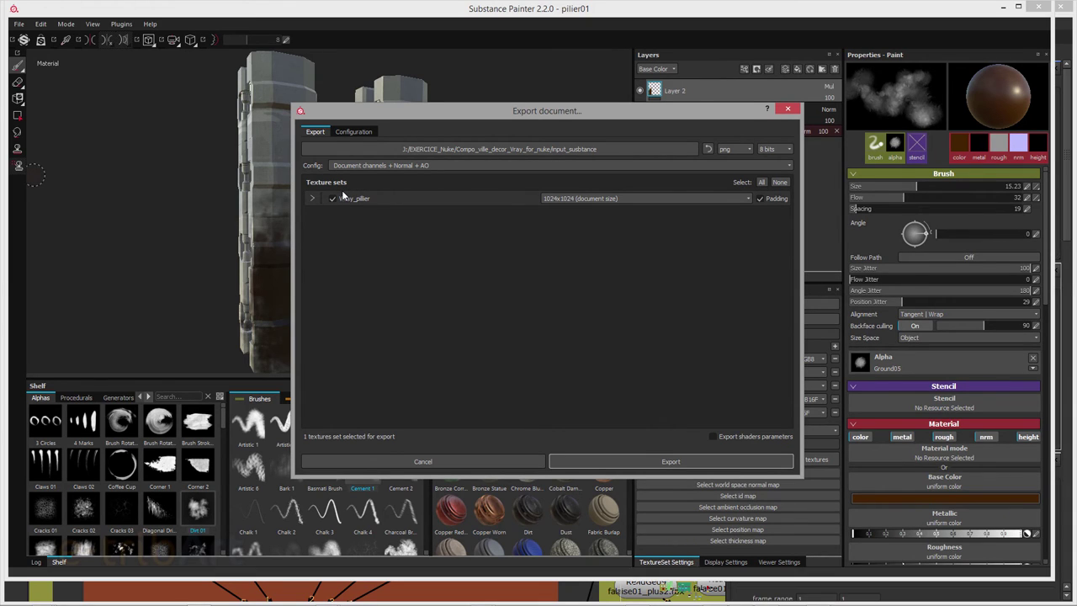
click(354, 131)
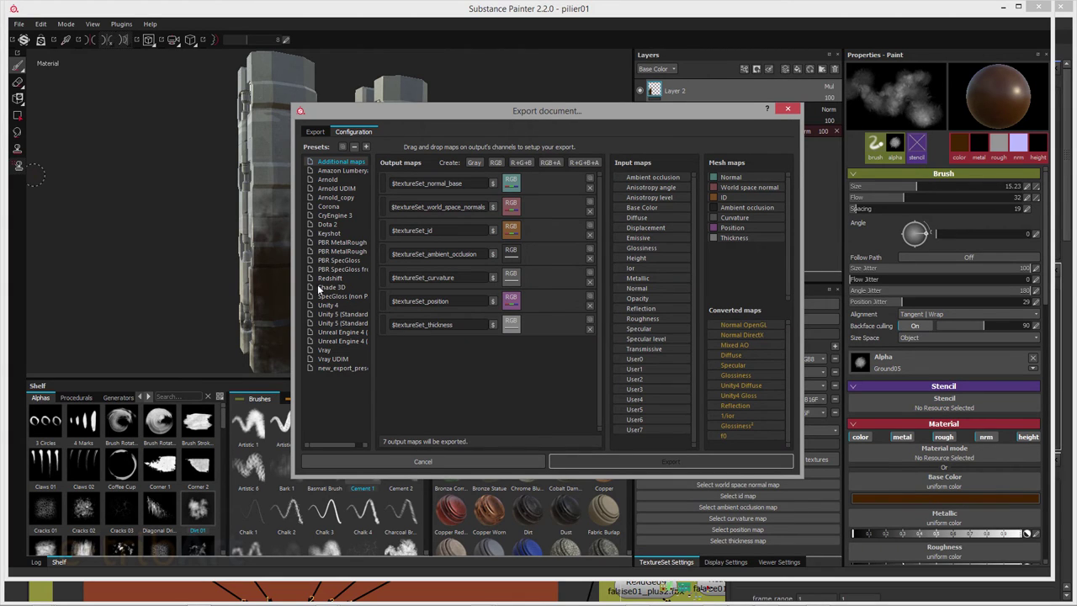
drag(433, 117, 453, 108)
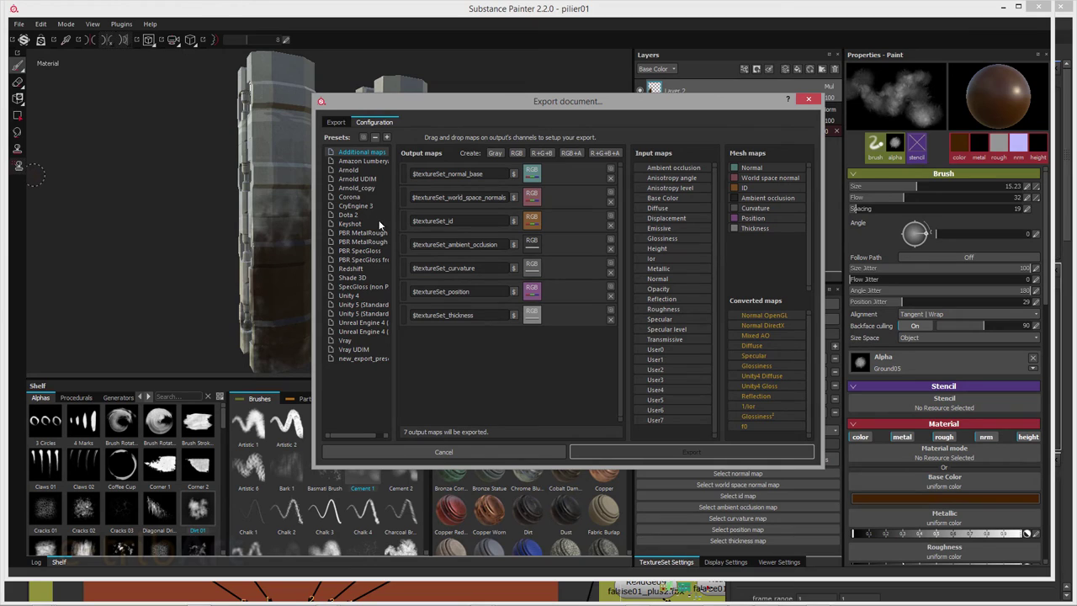
click(351, 340)
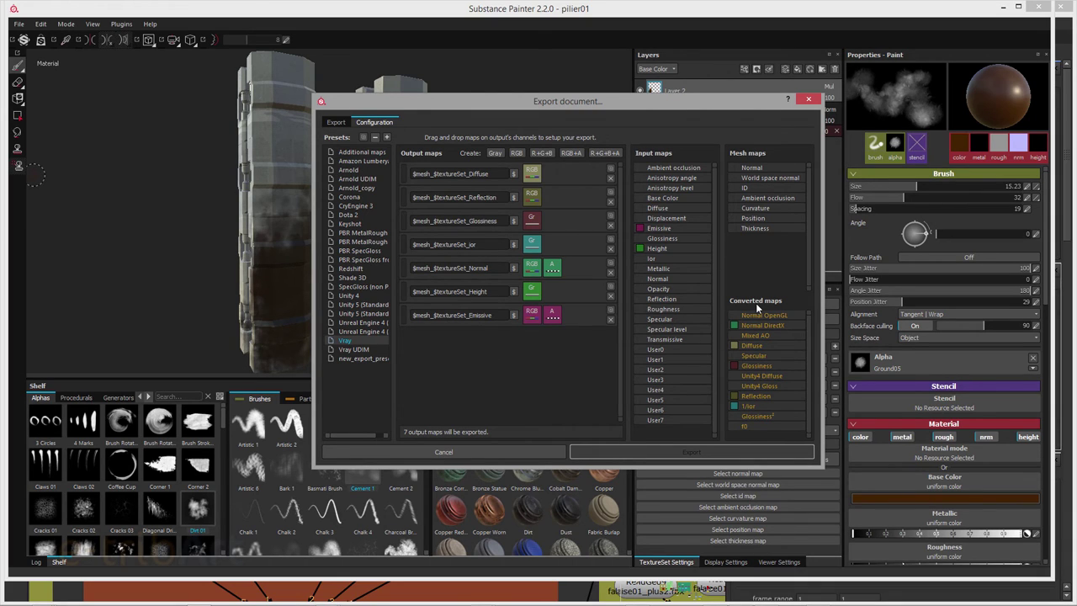
drag(705, 105, 438, 88)
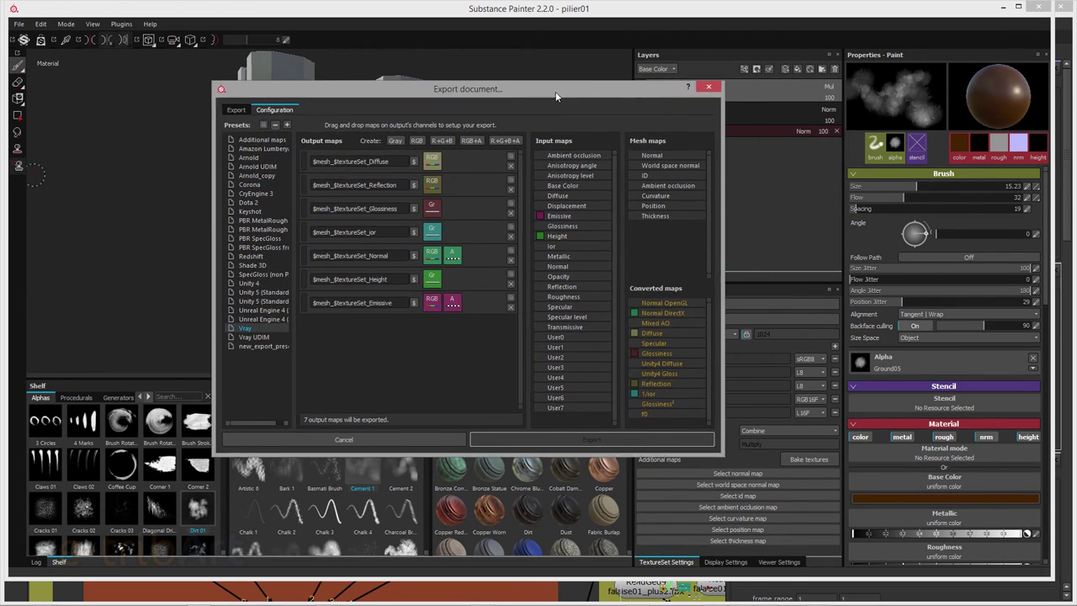
drag(439, 88, 583, 93)
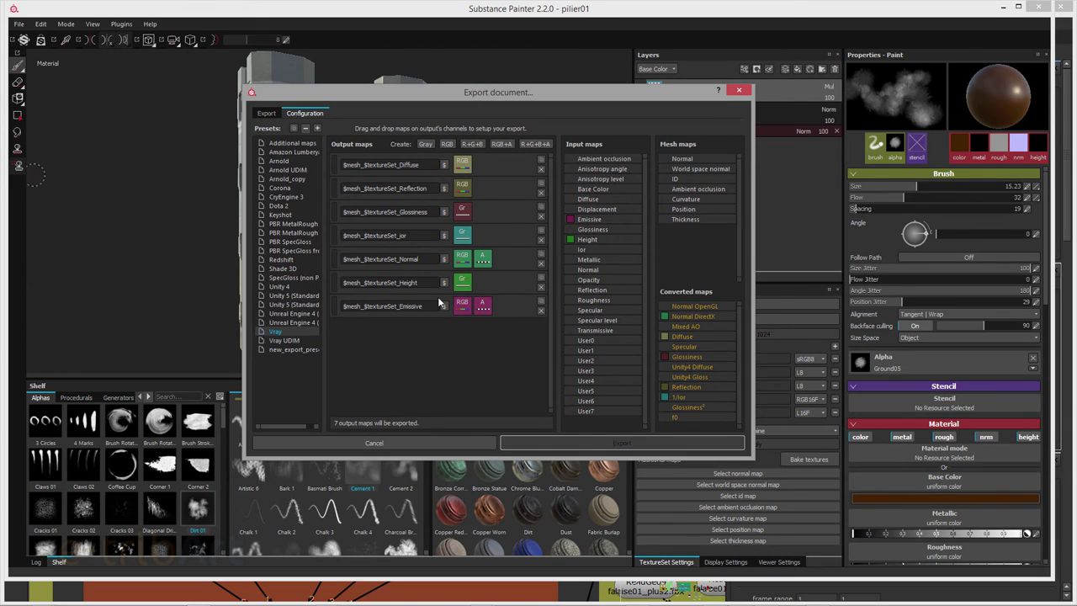
drag(696, 99, 647, 96)
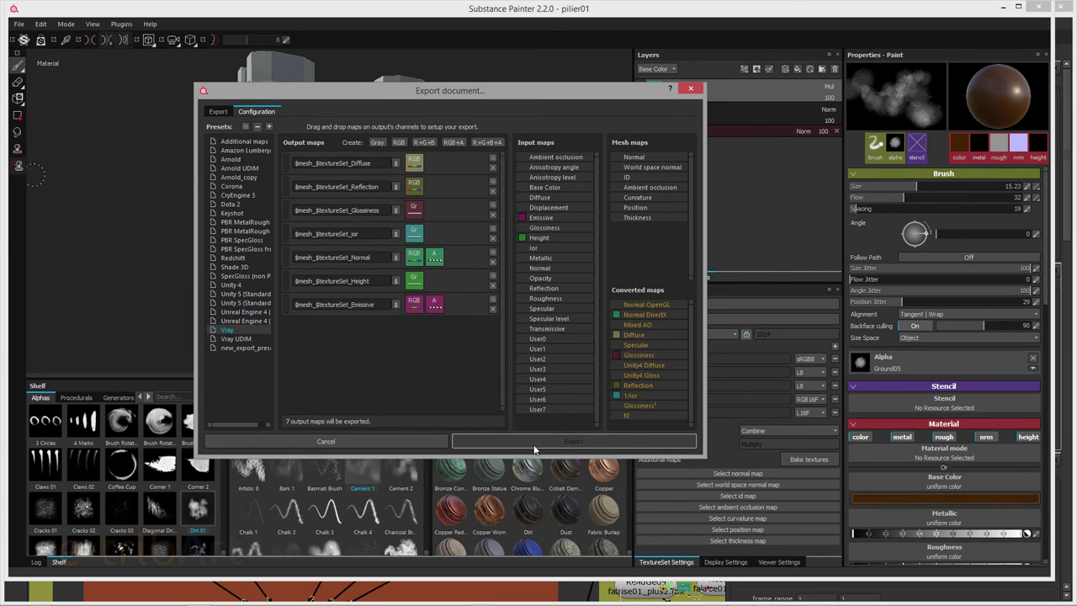
- Review the VRay_pillier map list, then export the pillar textures as 8-bit PNGs to input_substance
click(219, 112)
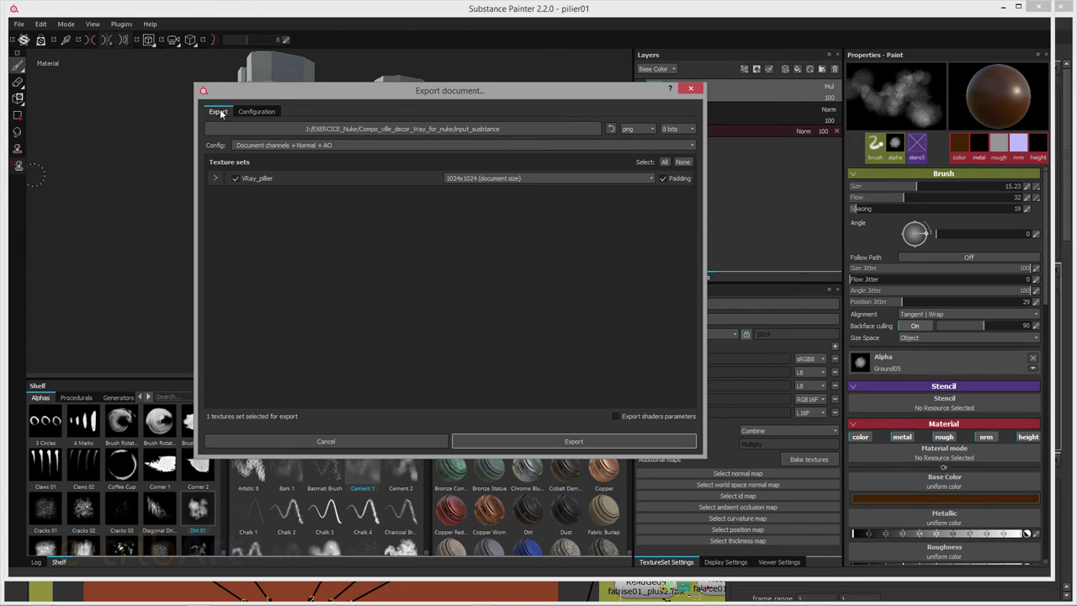
click(215, 178)
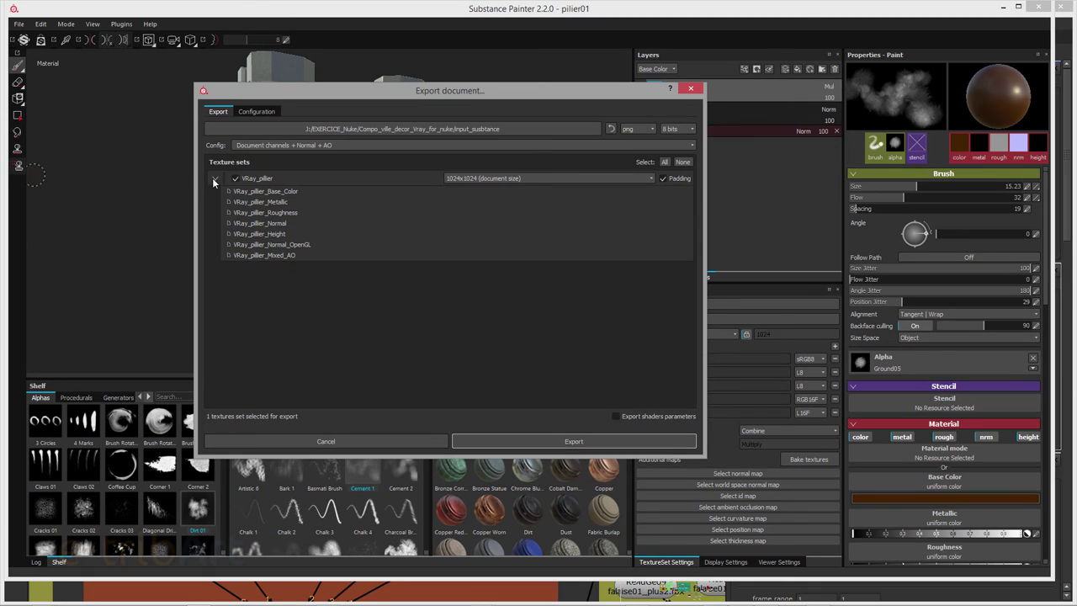
click(214, 179)
click(225, 179)
click(215, 178)
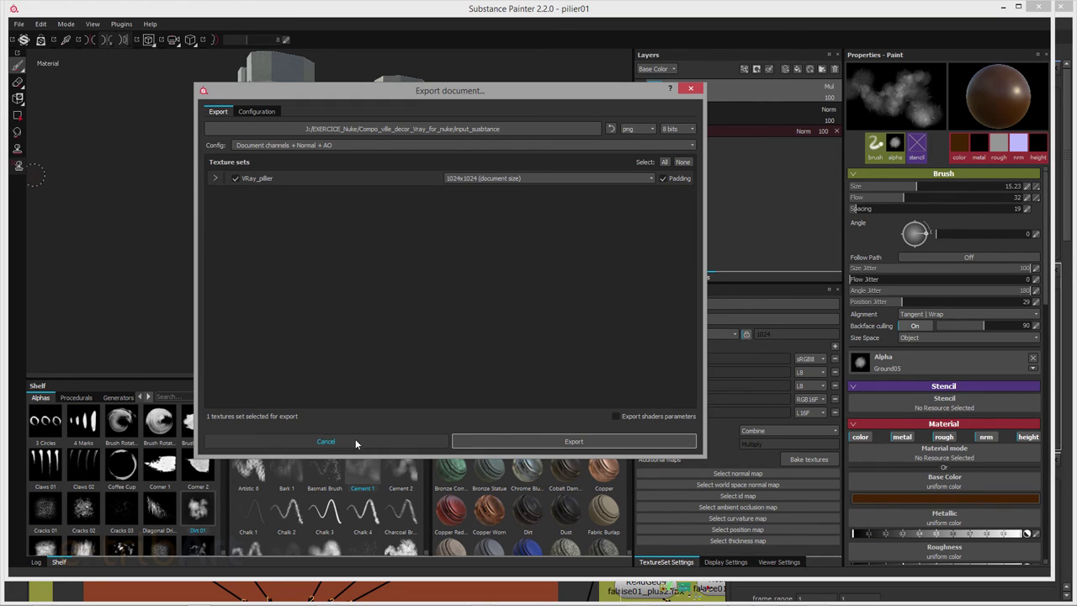
click(508, 439)
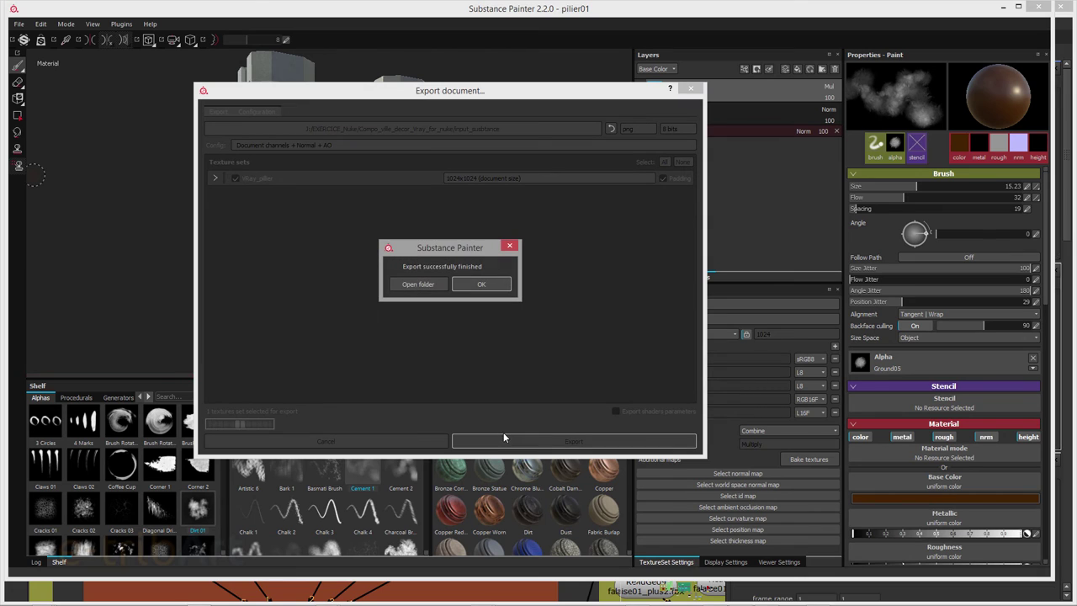
click(498, 291)
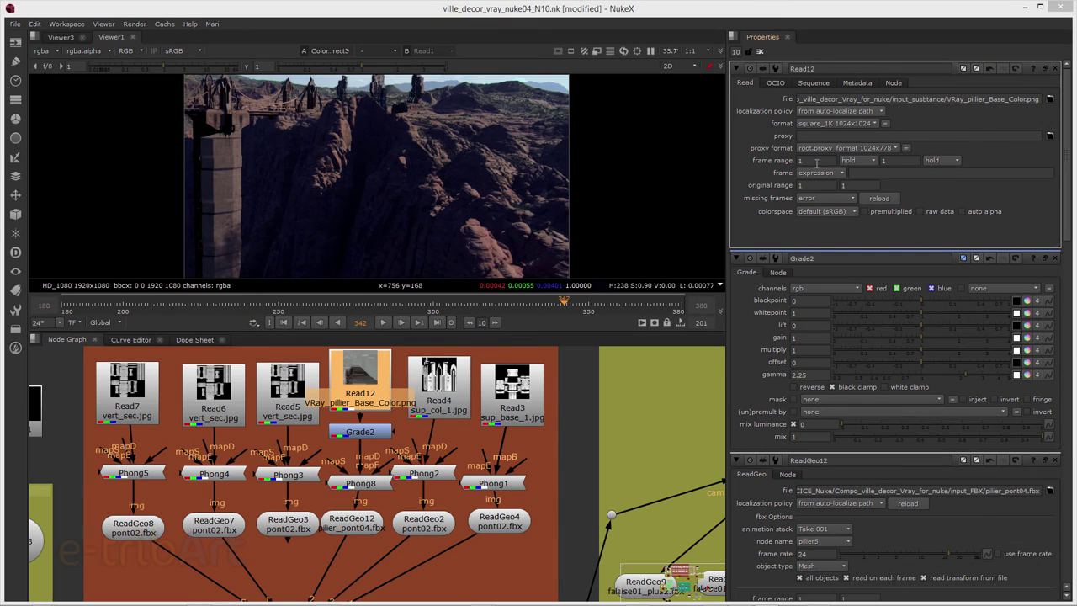
- Reload VRay_pillier_Base_Color.png in Read12 so the pillar shows the new texture
click(875, 198)
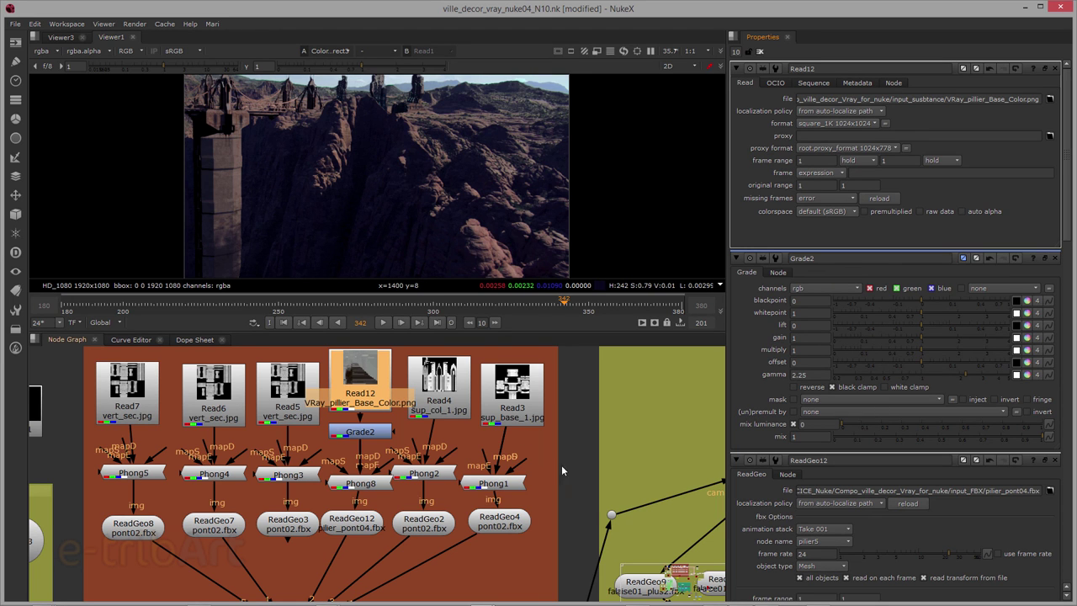
- Move WriteGeo2 (mont_output01.fbx) down out of the olive backdrop, below the Scene merge node
middle_drag(594, 461, 316, 397)
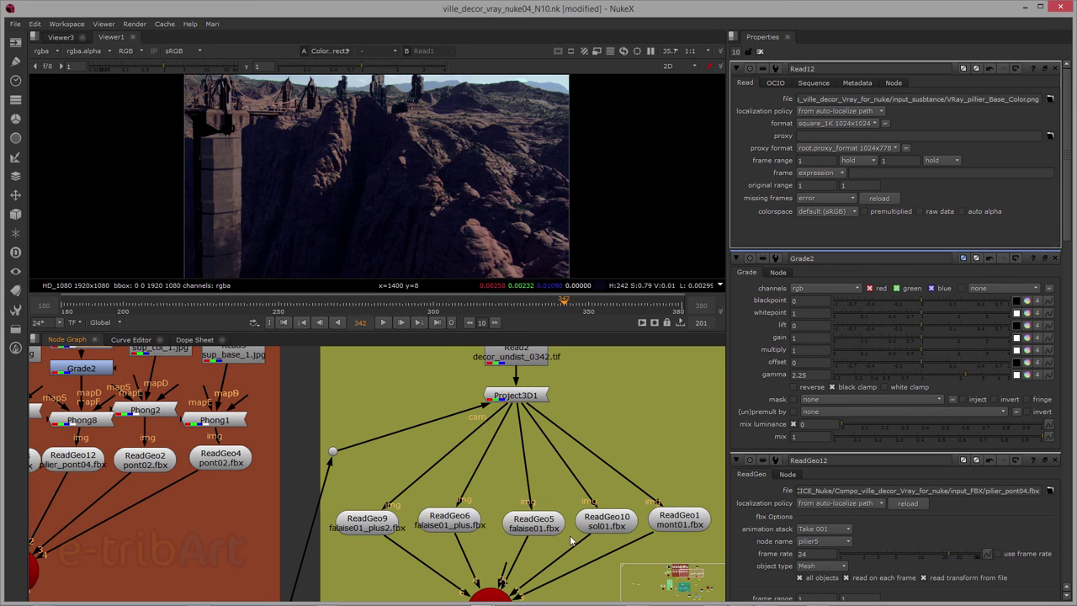
middle_drag(476, 486, 466, 536)
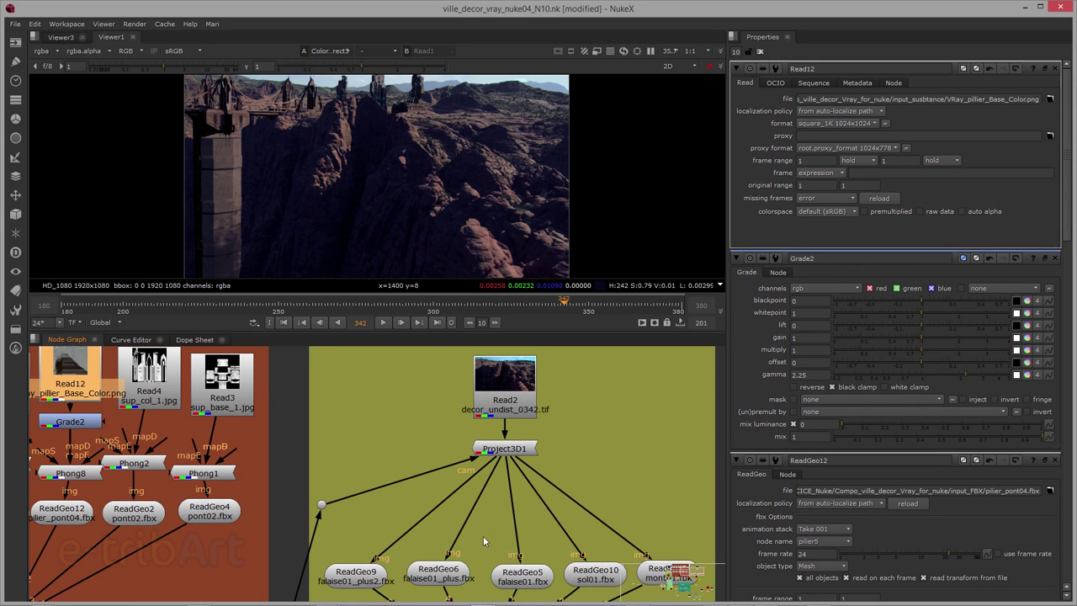
middle_drag(478, 541, 482, 418)
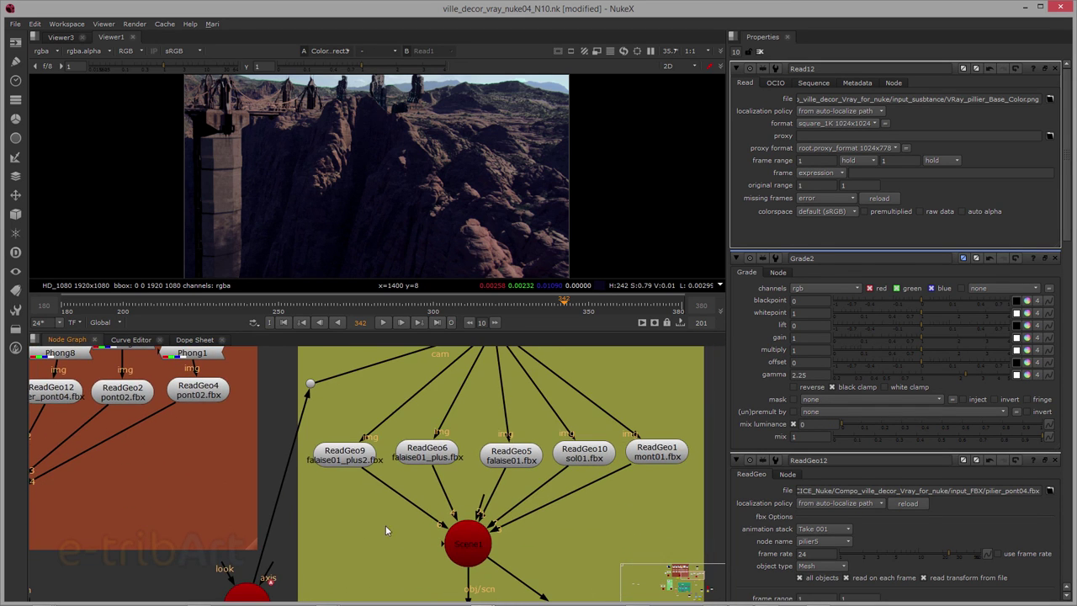
middle_drag(487, 561, 436, 468)
click(512, 511)
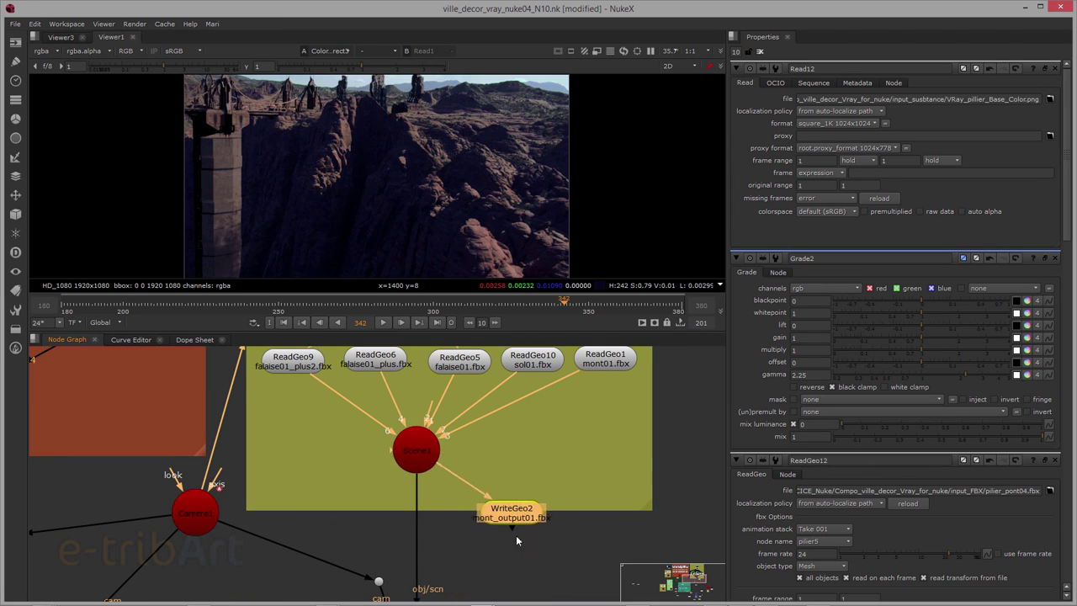
drag(510, 516, 523, 548)
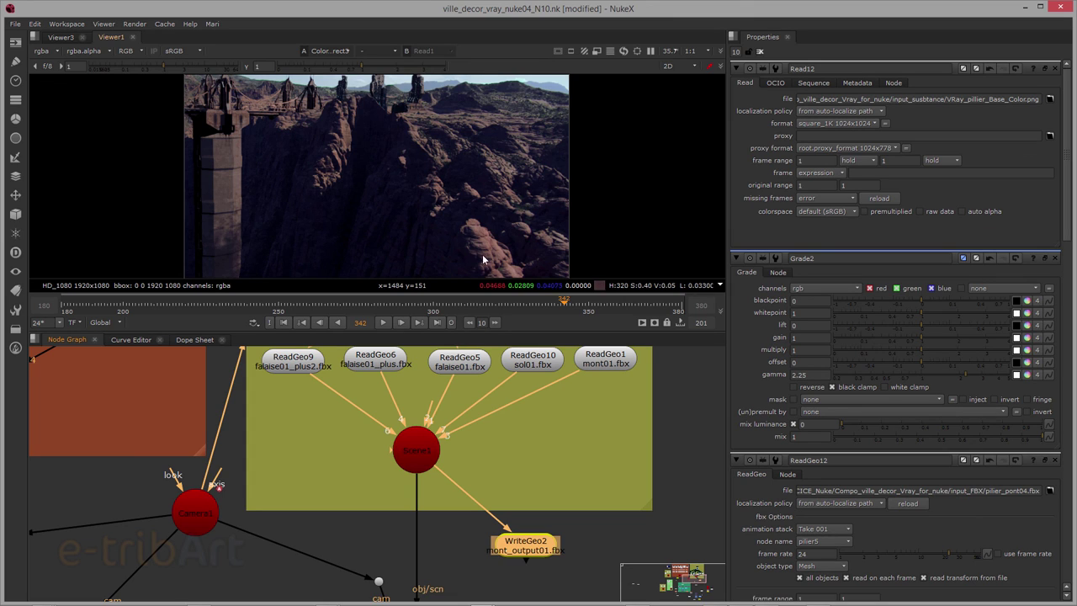
drag(524, 559, 525, 555)
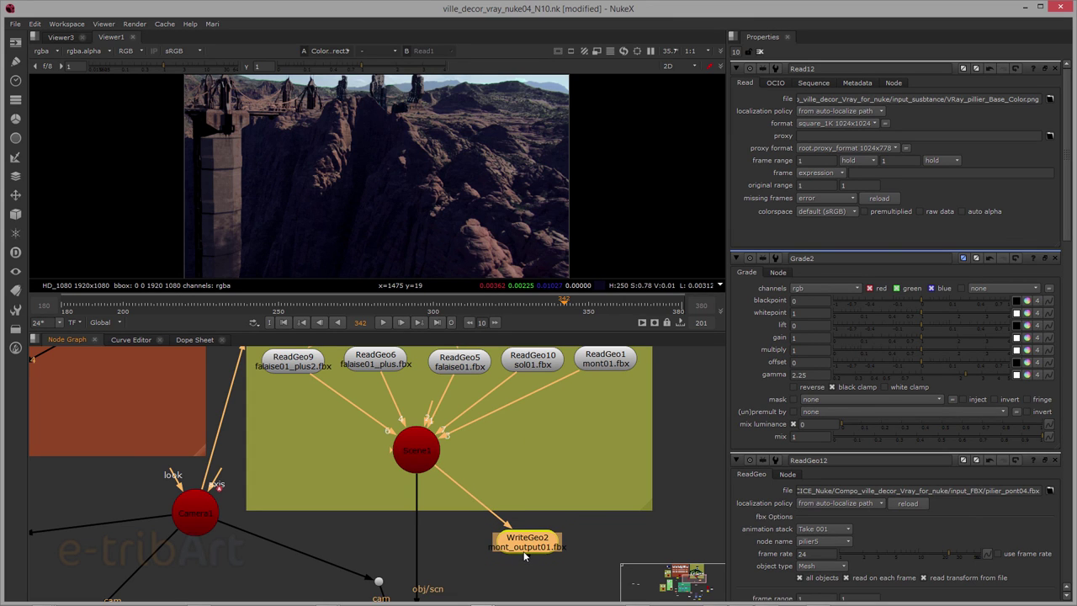